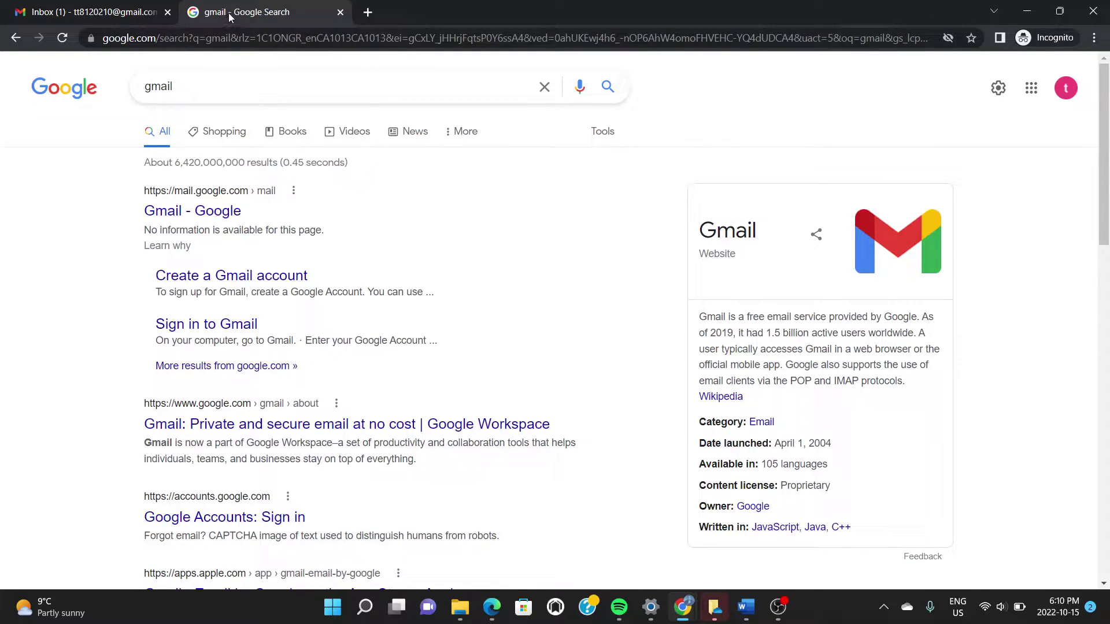
View the signed-in account's details in the Gmail inbox, and look through the Starred, Snoozed and Sent folders
click(119, 16)
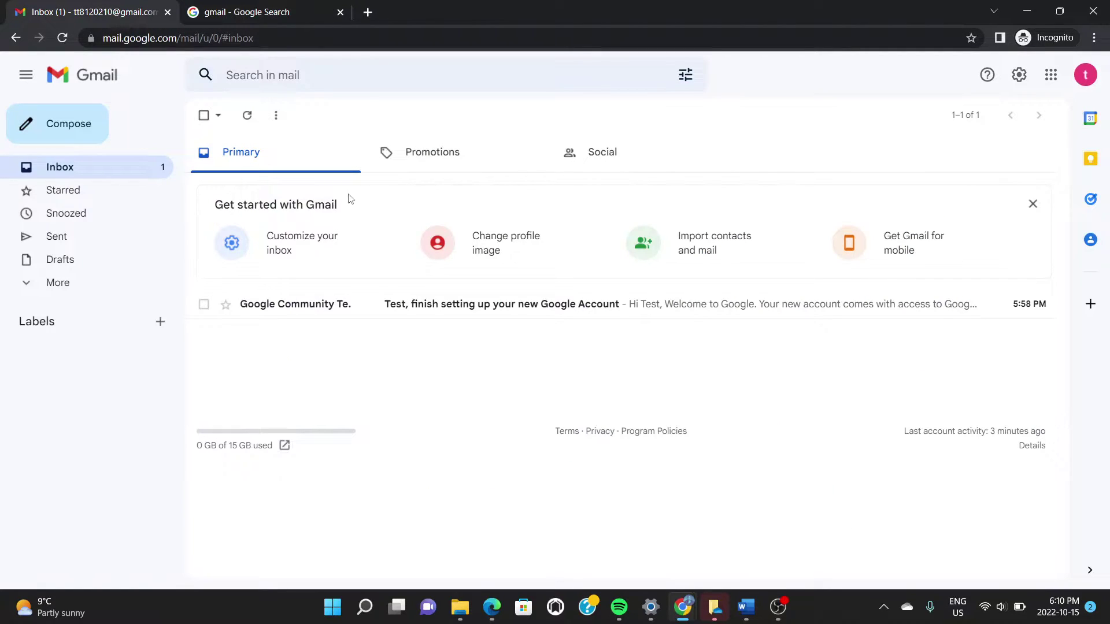
click(1094, 80)
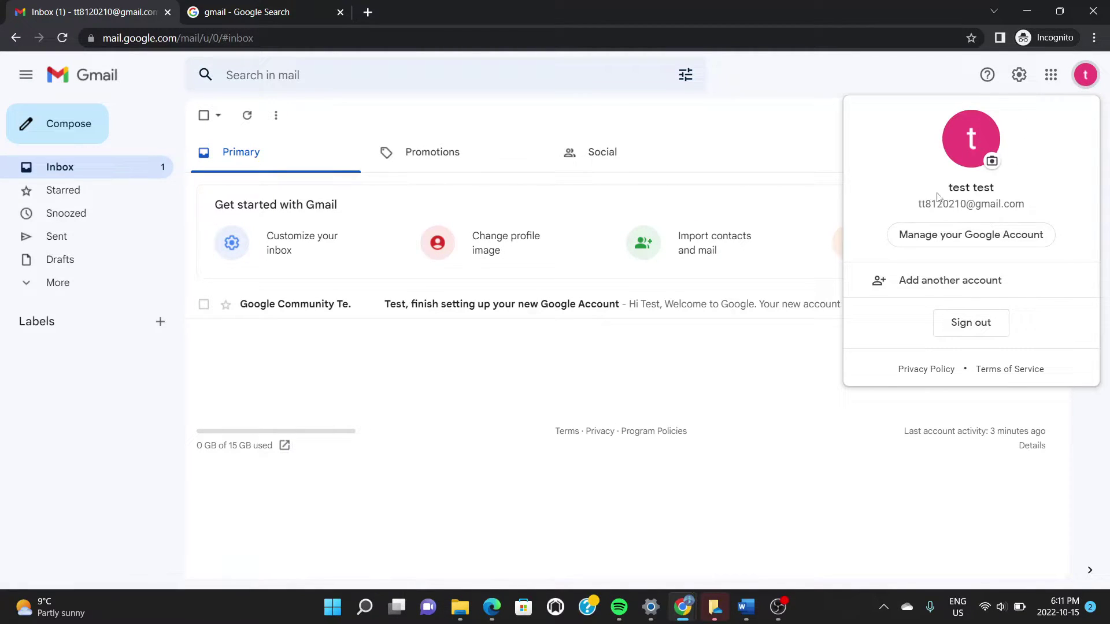
click(67, 192)
click(74, 220)
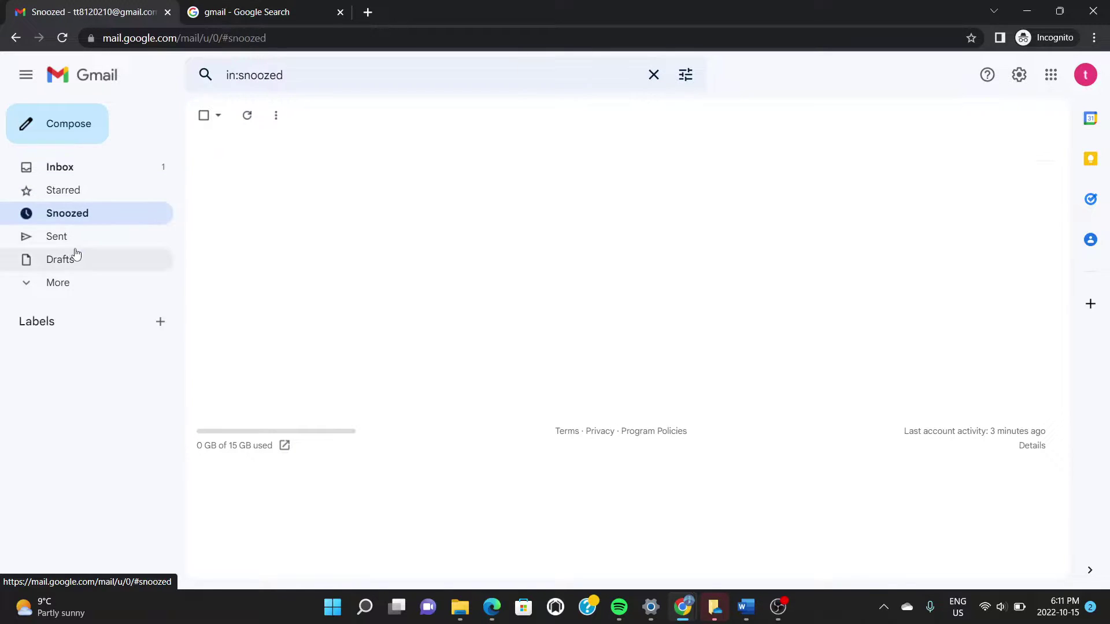
click(74, 254)
click(66, 241)
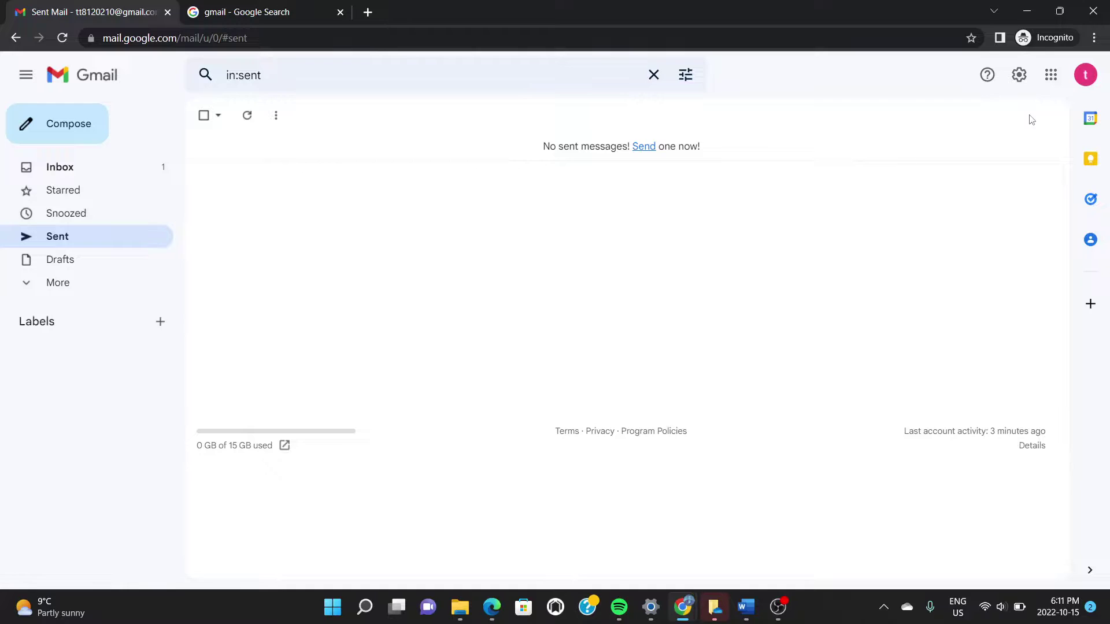
Reload the mailbox and sign out of the current Google account
click(62, 38)
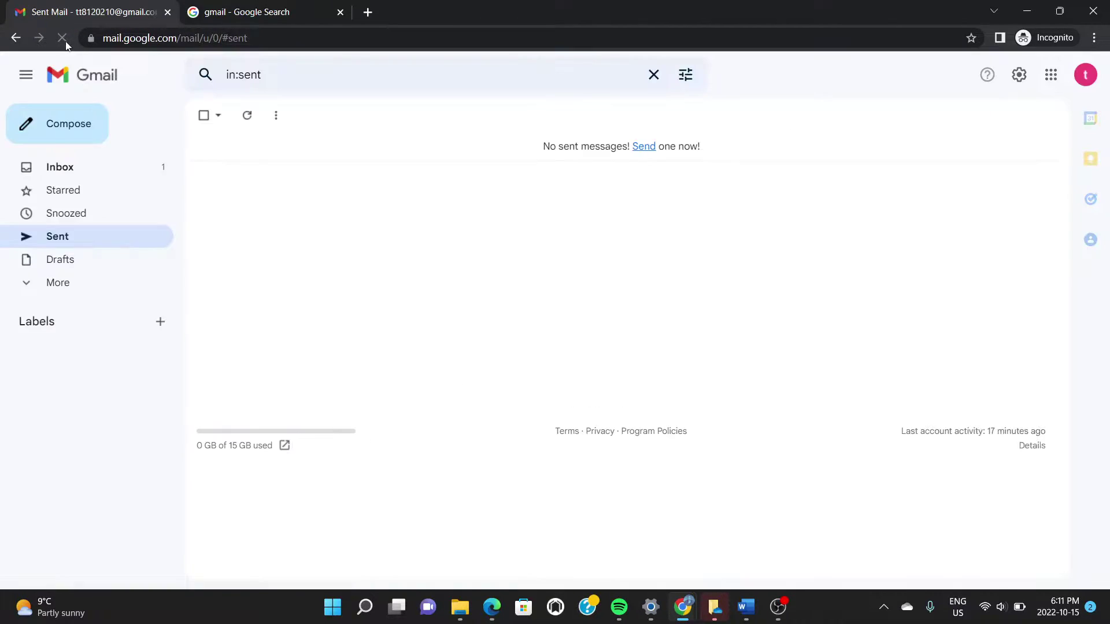
click(1084, 74)
click(971, 326)
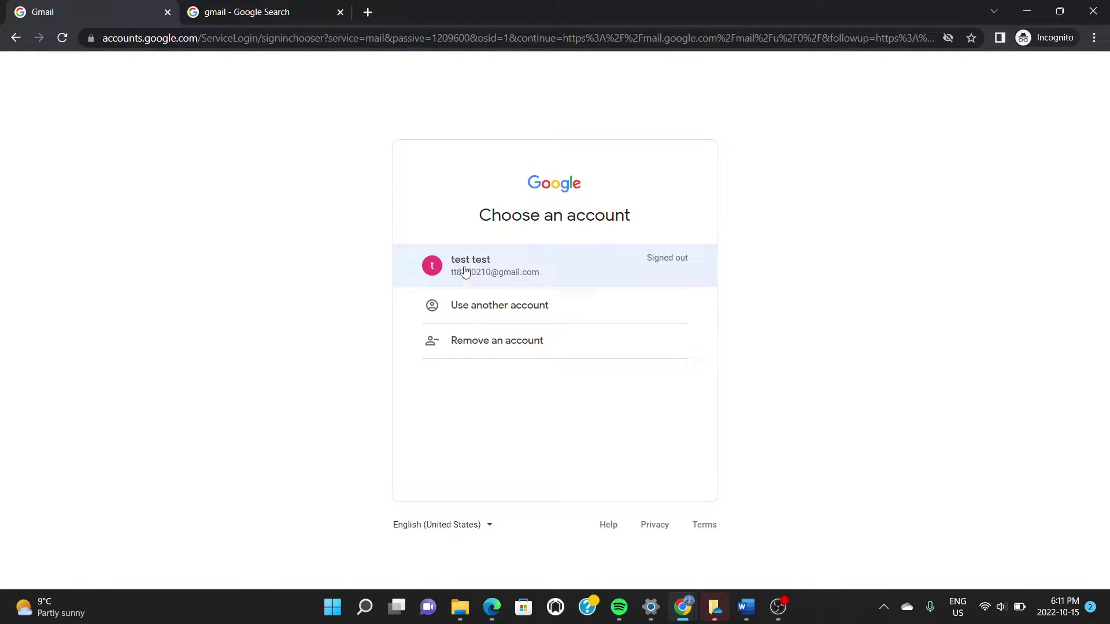
Sign back in to the signed-out Google account by entering the account password
click(504, 270)
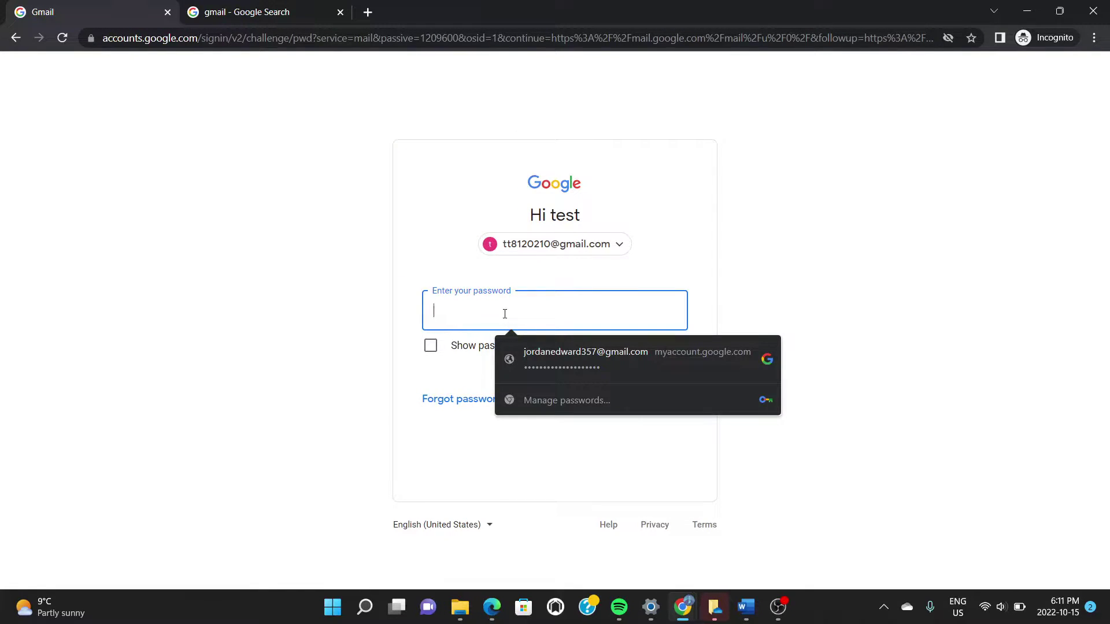
text(*********)
key(Return)
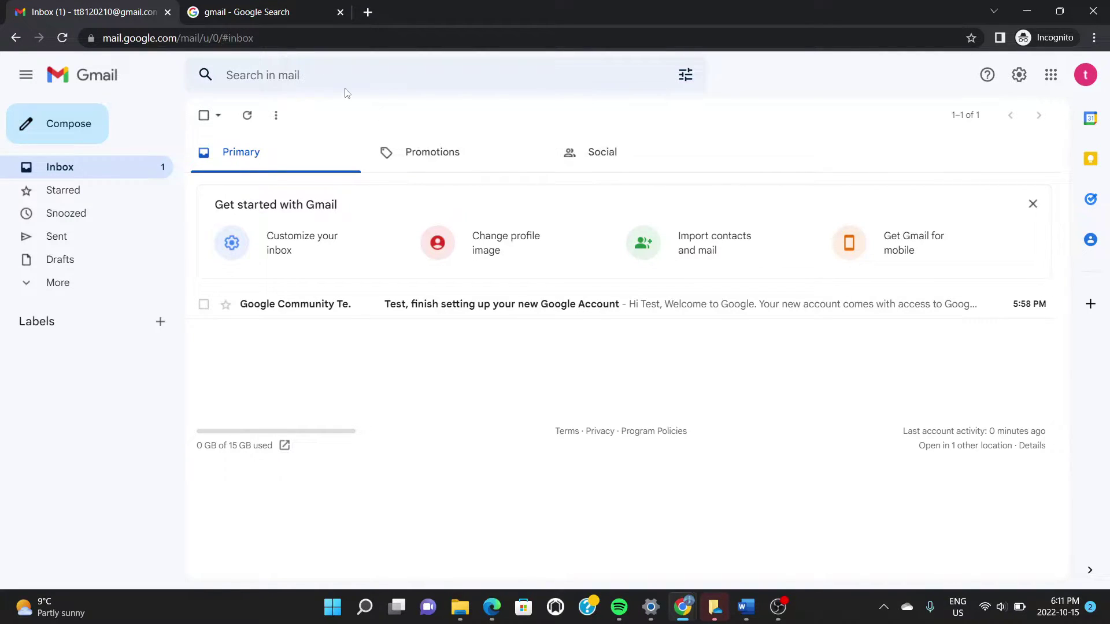
Search Google for gmail and open the "Create a Gmail account" help page
click(261, 11)
click(193, 91)
key(Return)
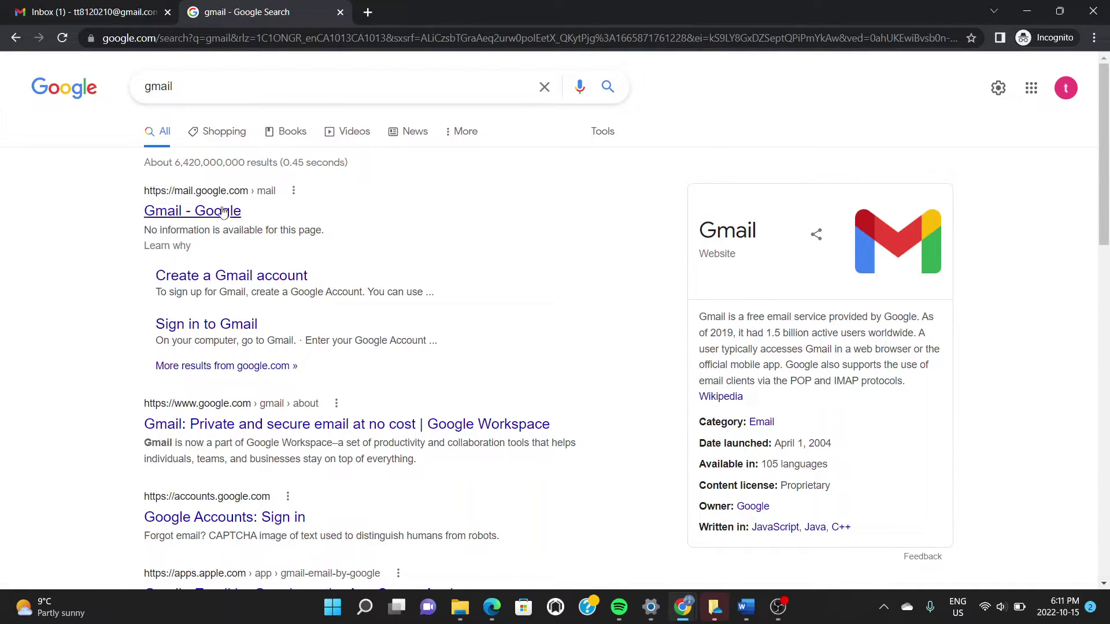
click(220, 275)
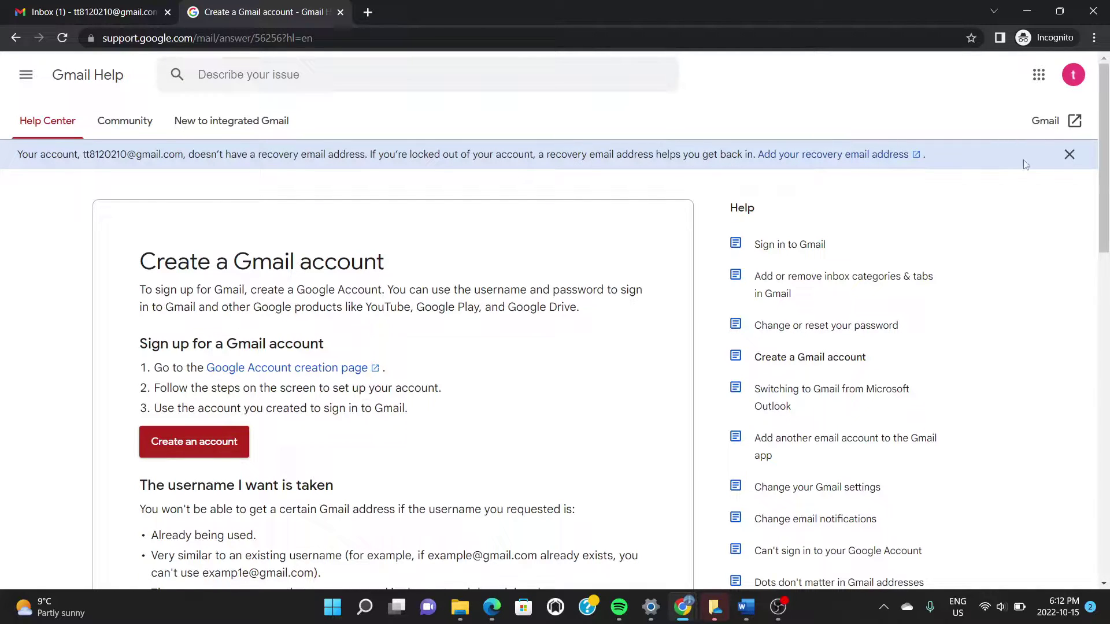
Sign out of the Google account on the help page and start creating a new account
click(1072, 75)
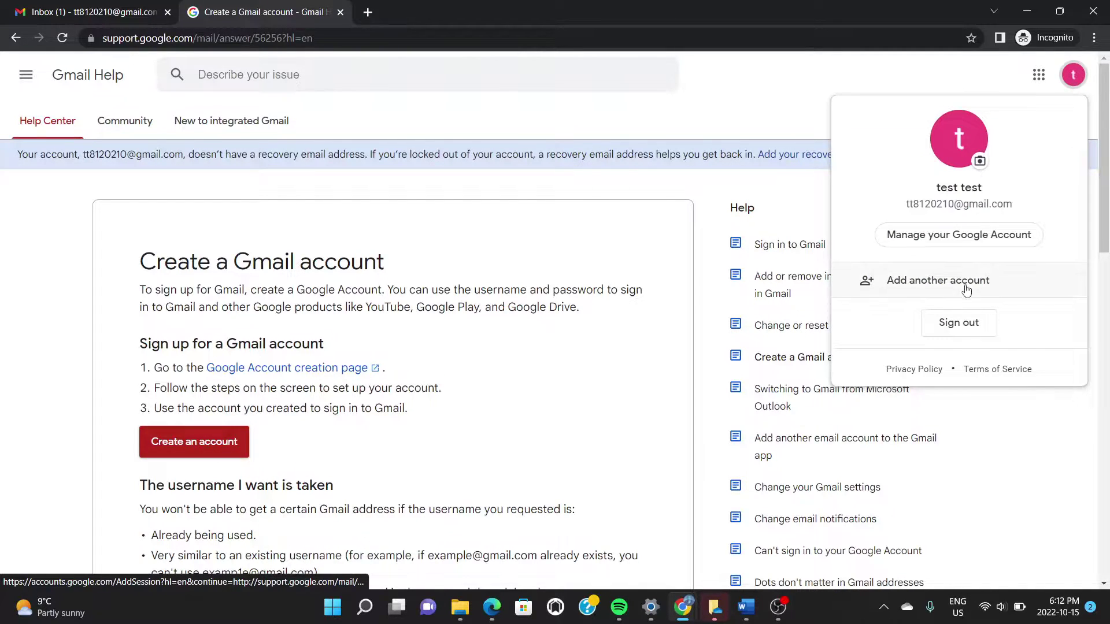
click(966, 324)
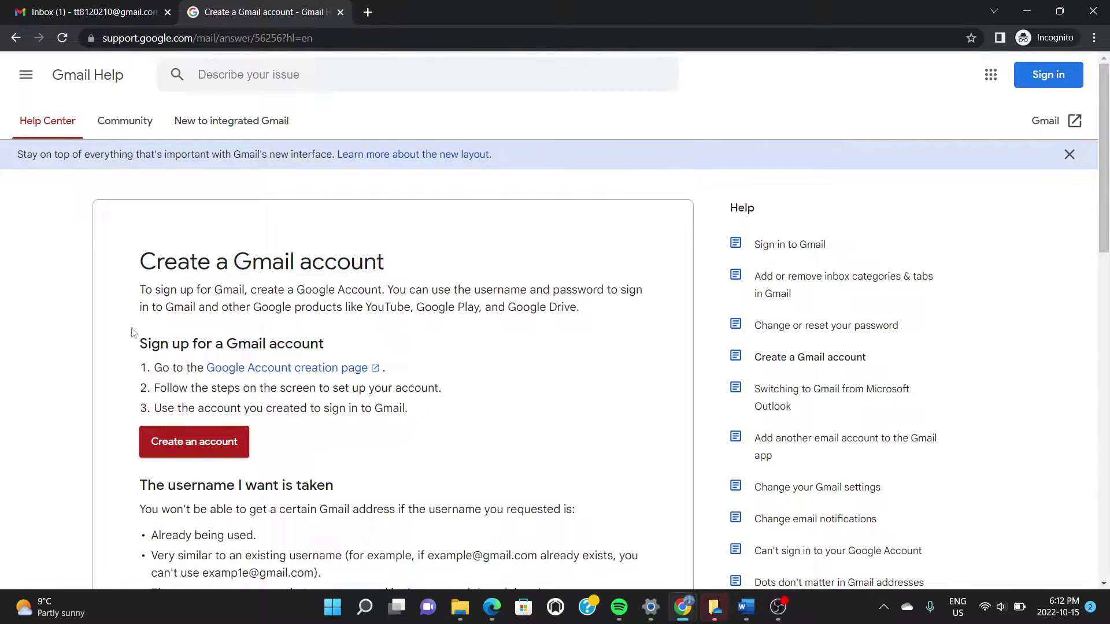
click(189, 447)
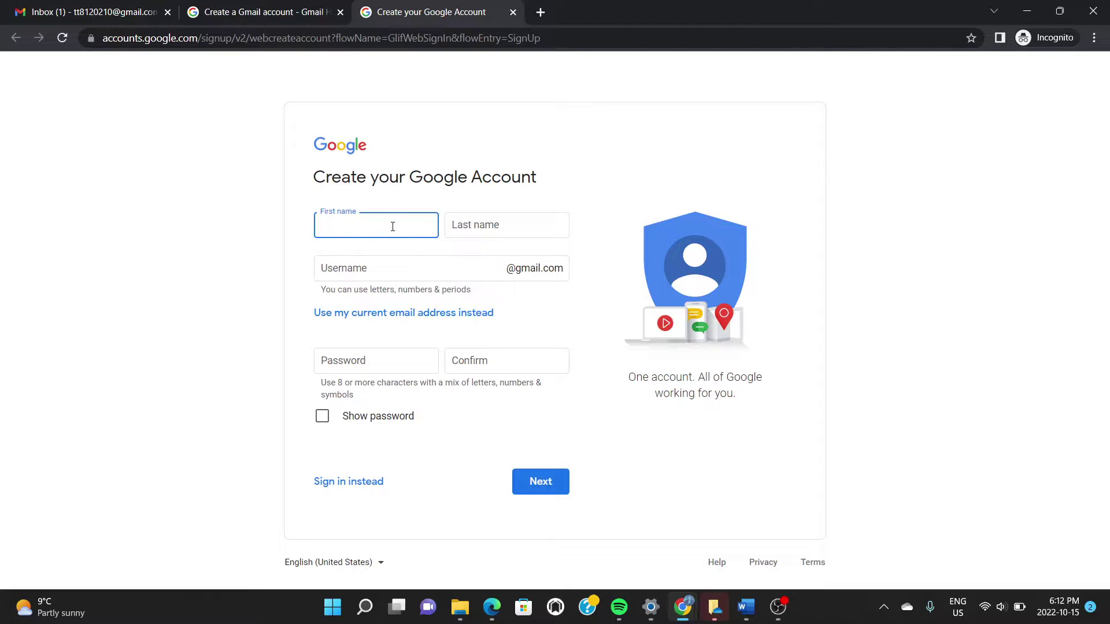
Fill in the first and last name for the new account and choose the first suggested available username
text(Yt)
click(455, 229)
text(test)
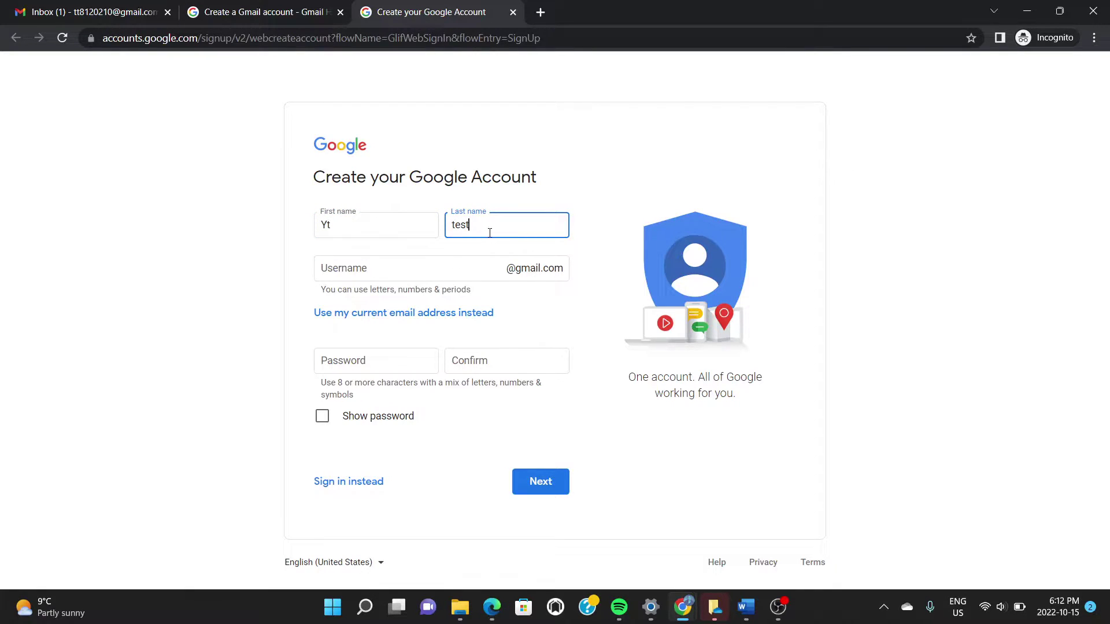
text(gmail)
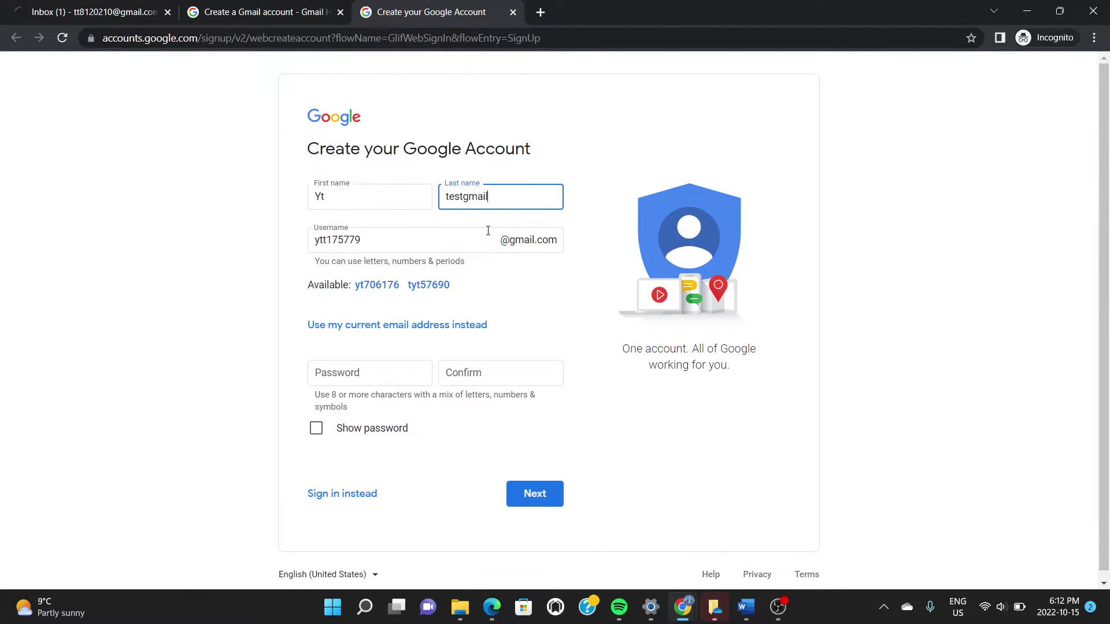
click(445, 242)
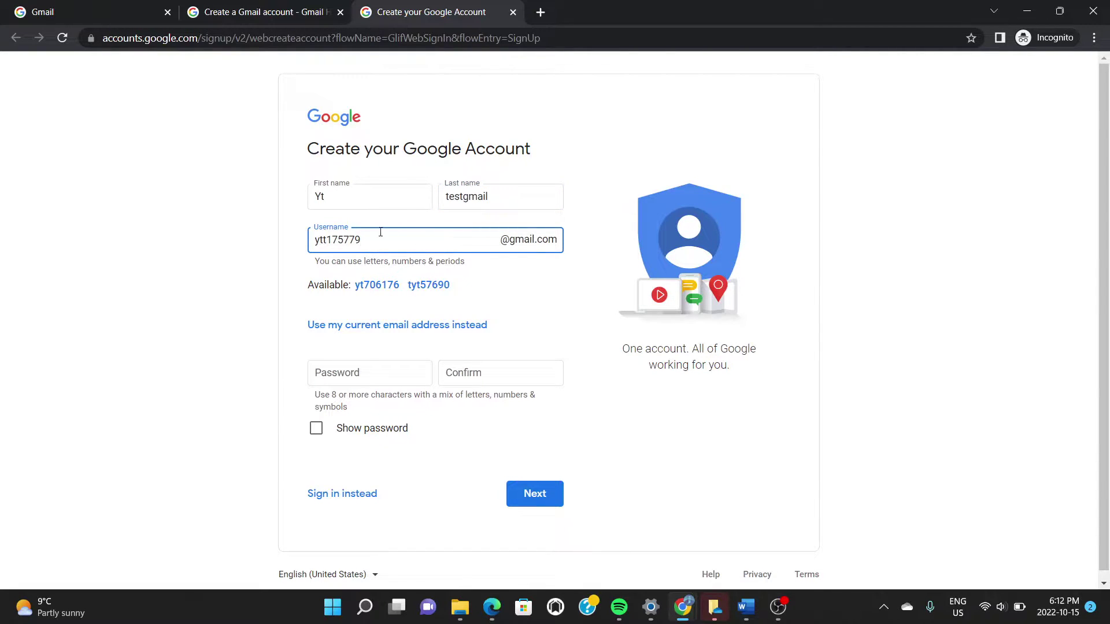
click(386, 287)
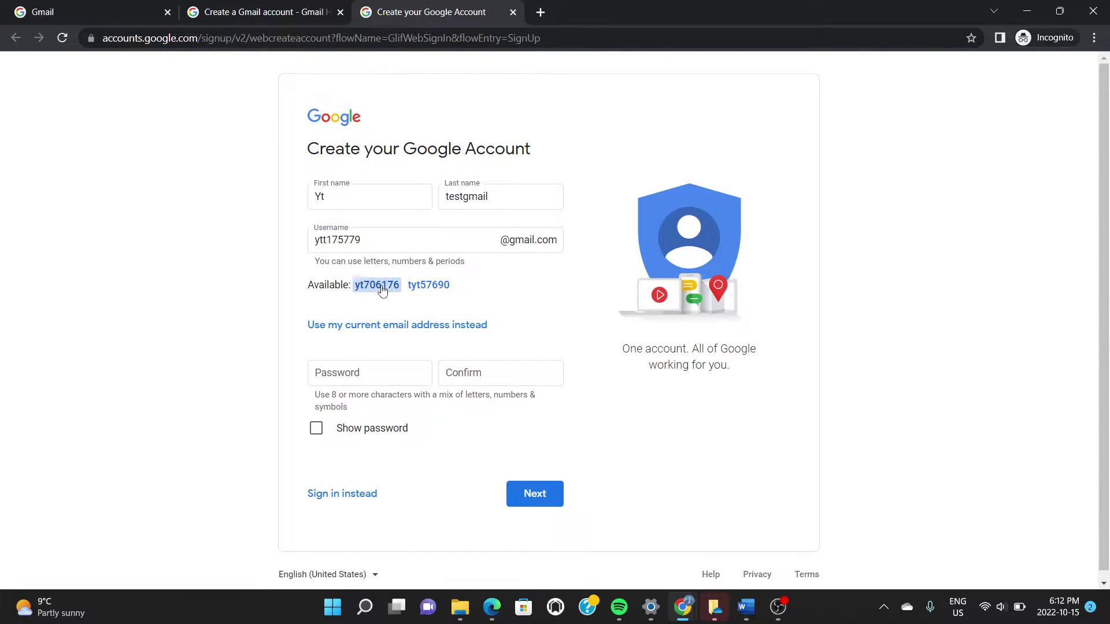
click(385, 362)
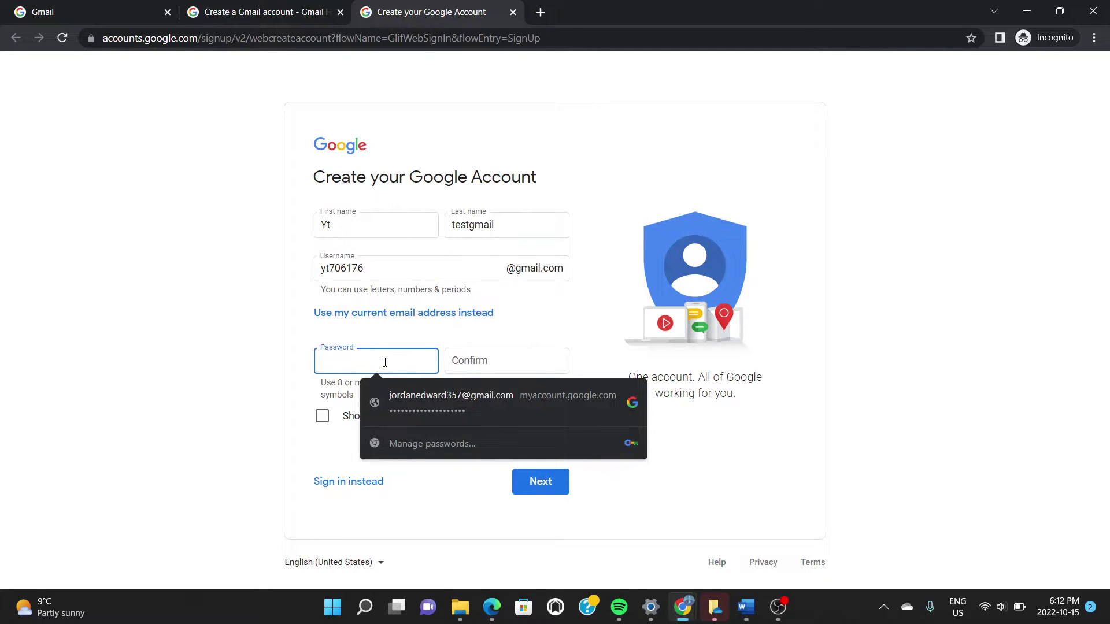
text(•••••••••)
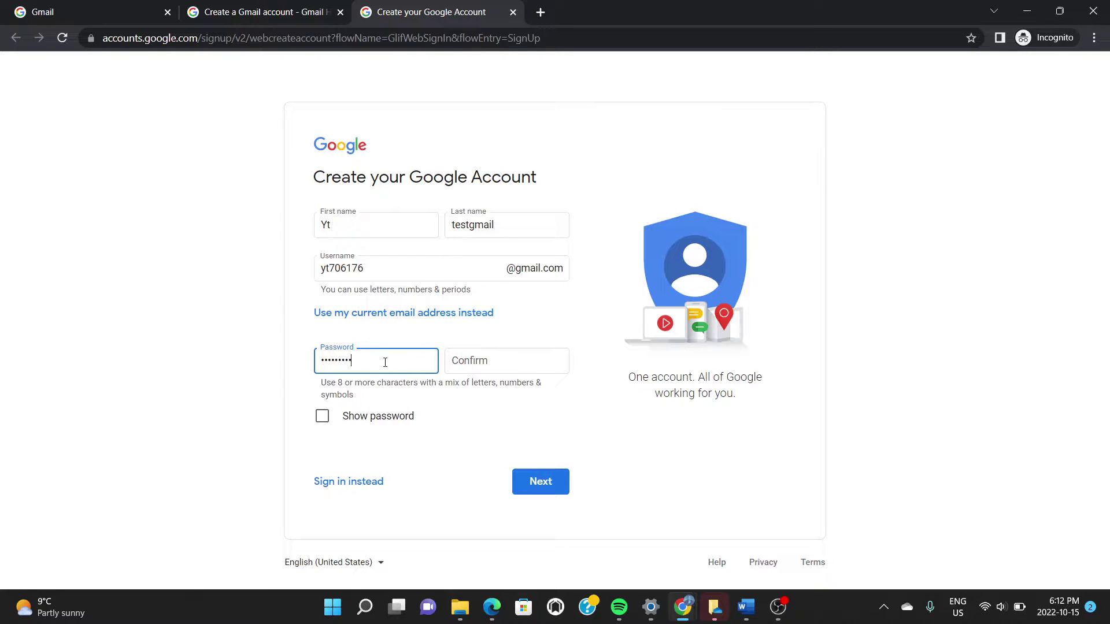
click(467, 362)
text(•••••)
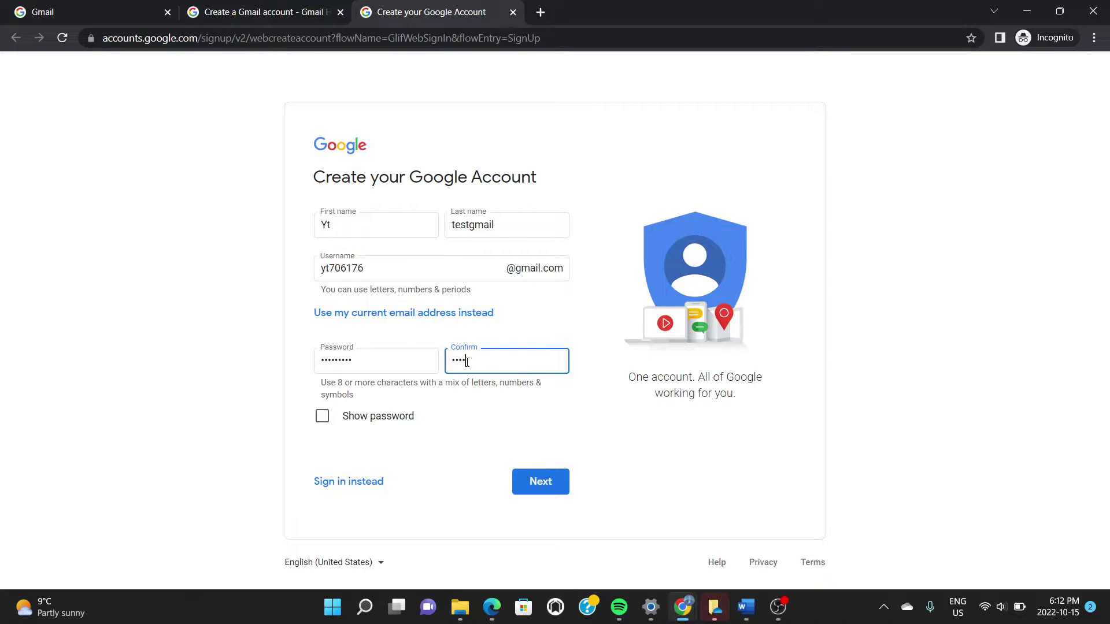
key(Num_Lock)
key(BackSpace)
key(BackSpace)
key(BackSpace)
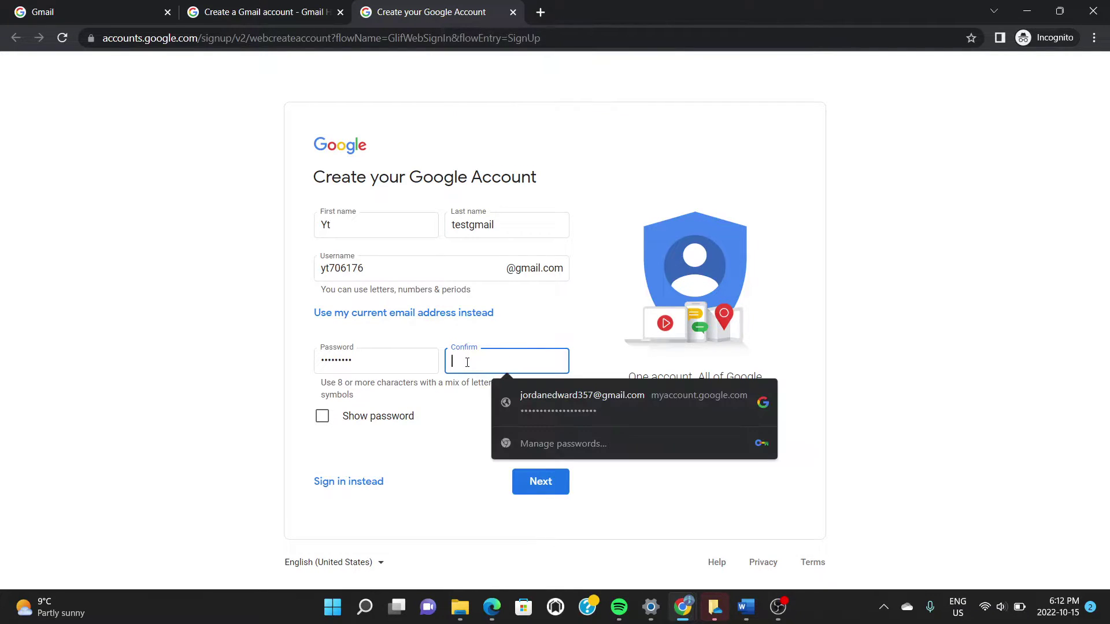
Re-enter the new account's password, fill in the matching confirmation, and continue to the personal details
click(389, 357)
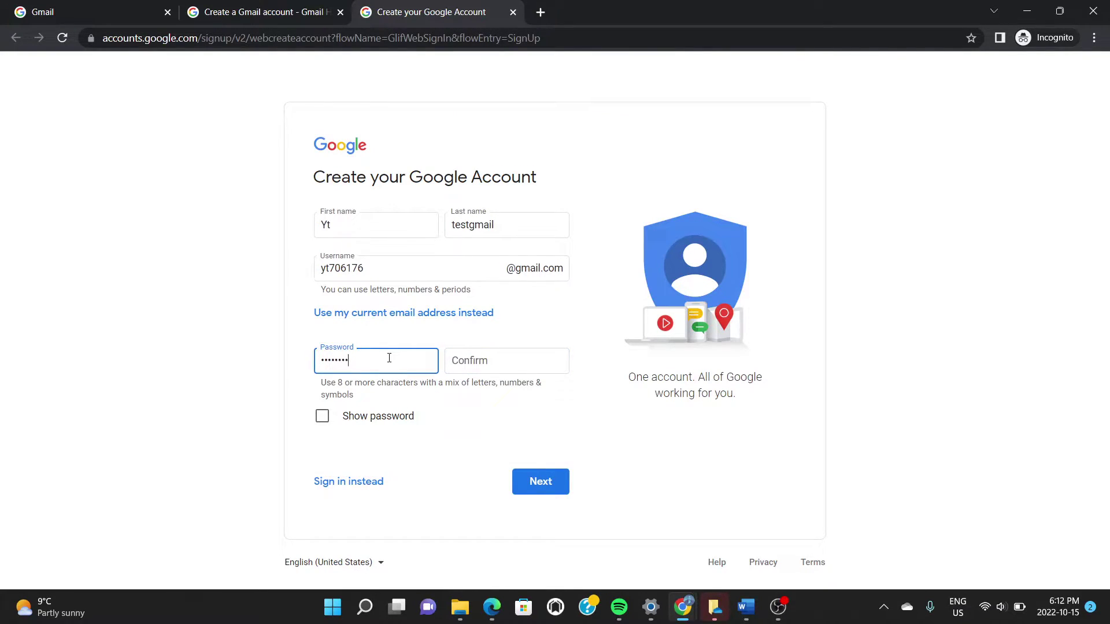
key(ctrl+a)
key(BackSpace)
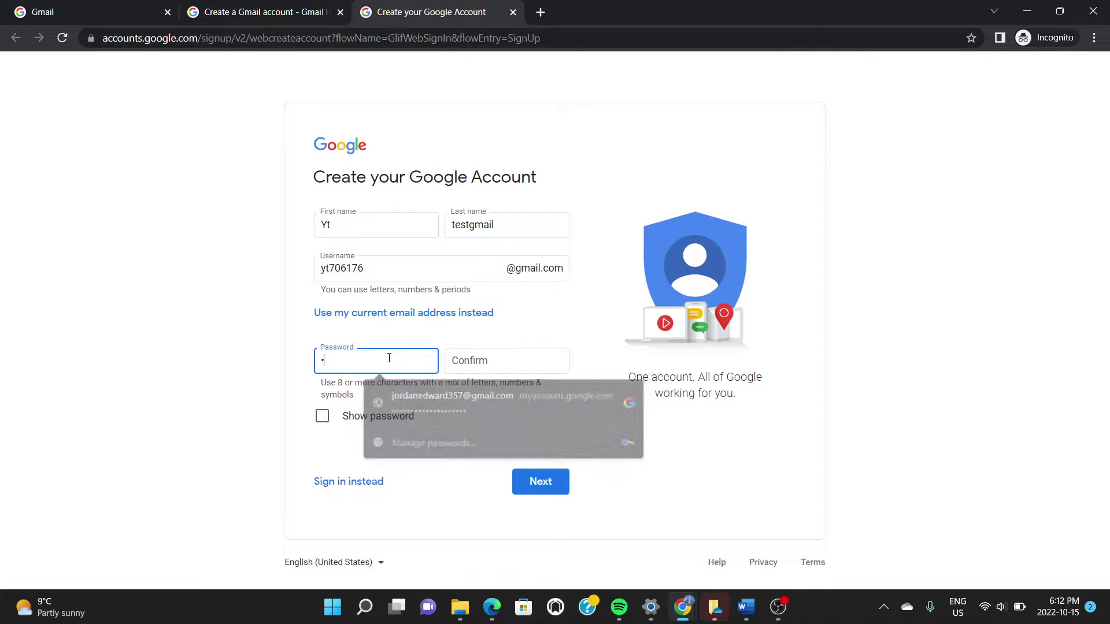
text(••••••)
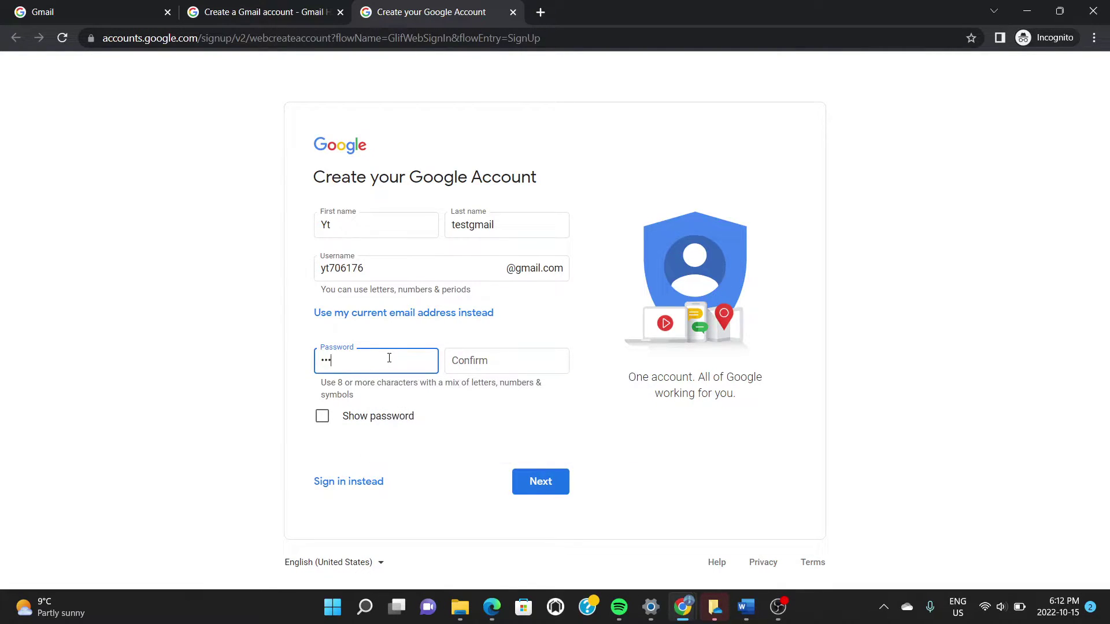
click(454, 364)
text(•••••••••)
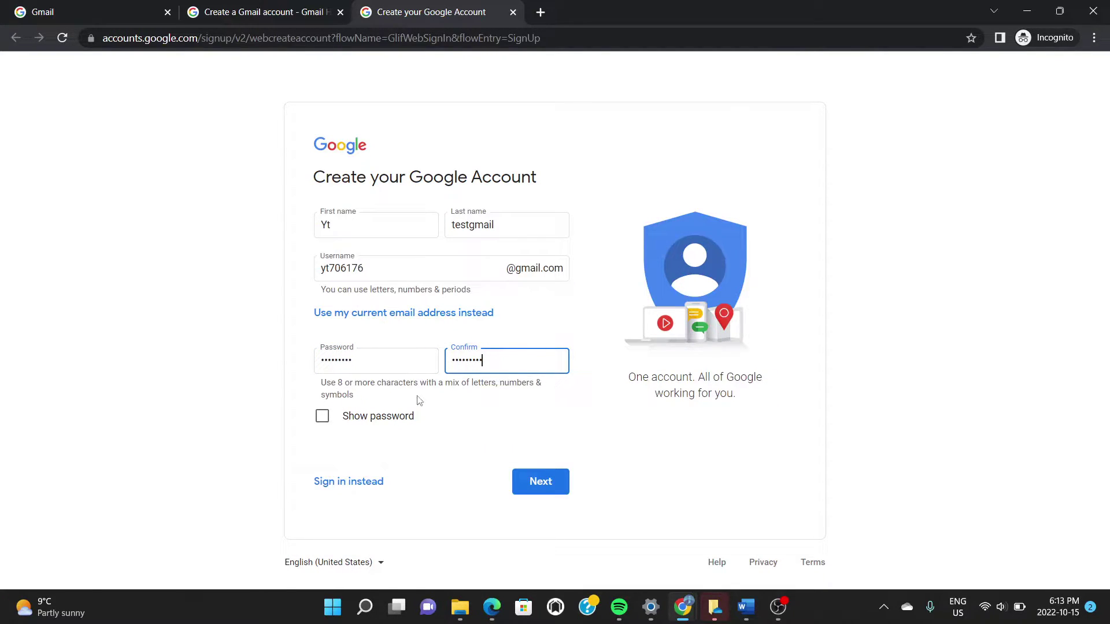
click(542, 471)
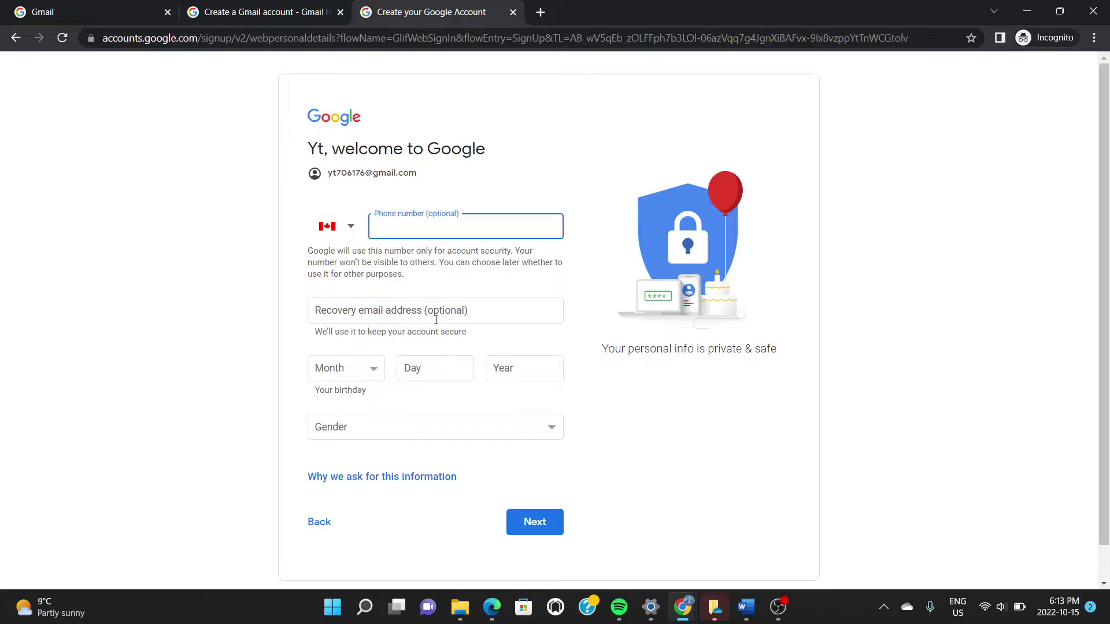
Fill in the month, day and year of the date of birth and set the gender to Male
click(373, 371)
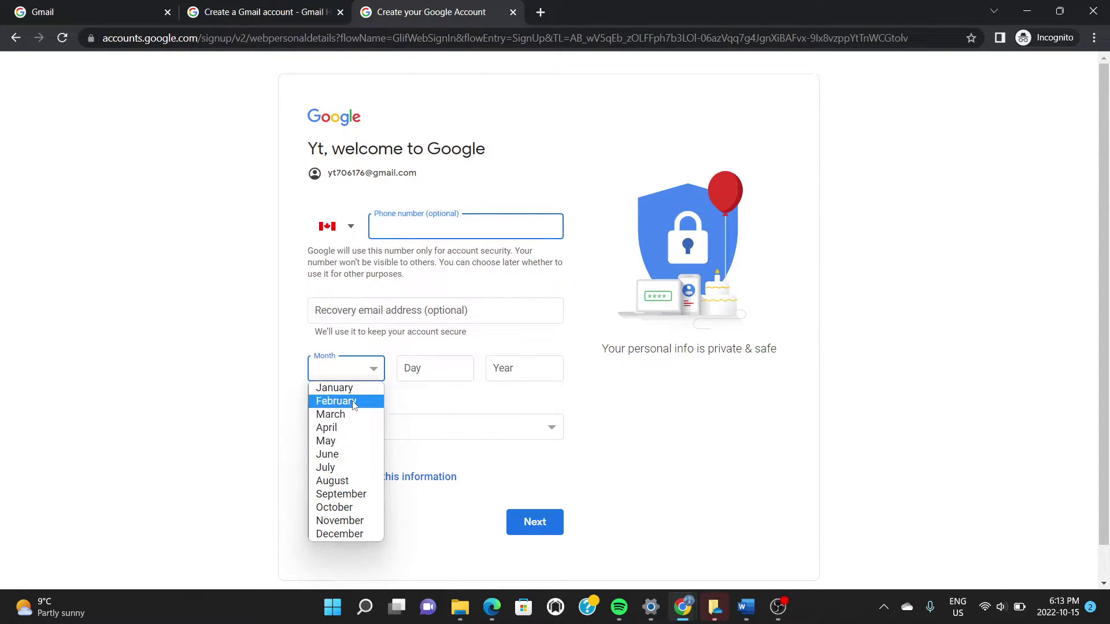
click(354, 405)
click(435, 372)
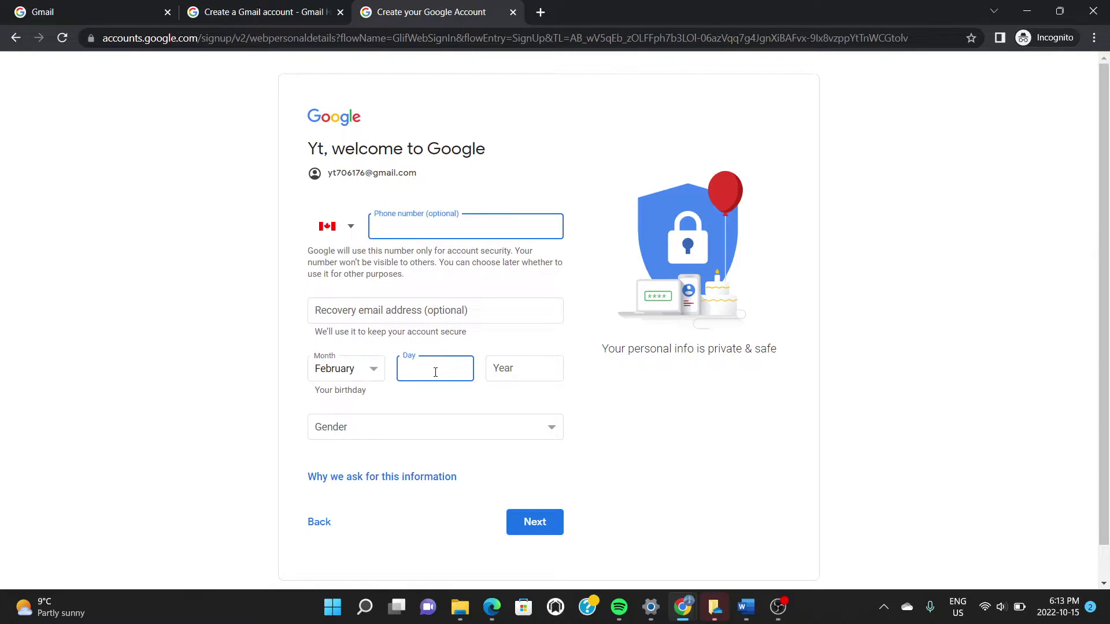
text(01)
click(510, 370)
text(1993)
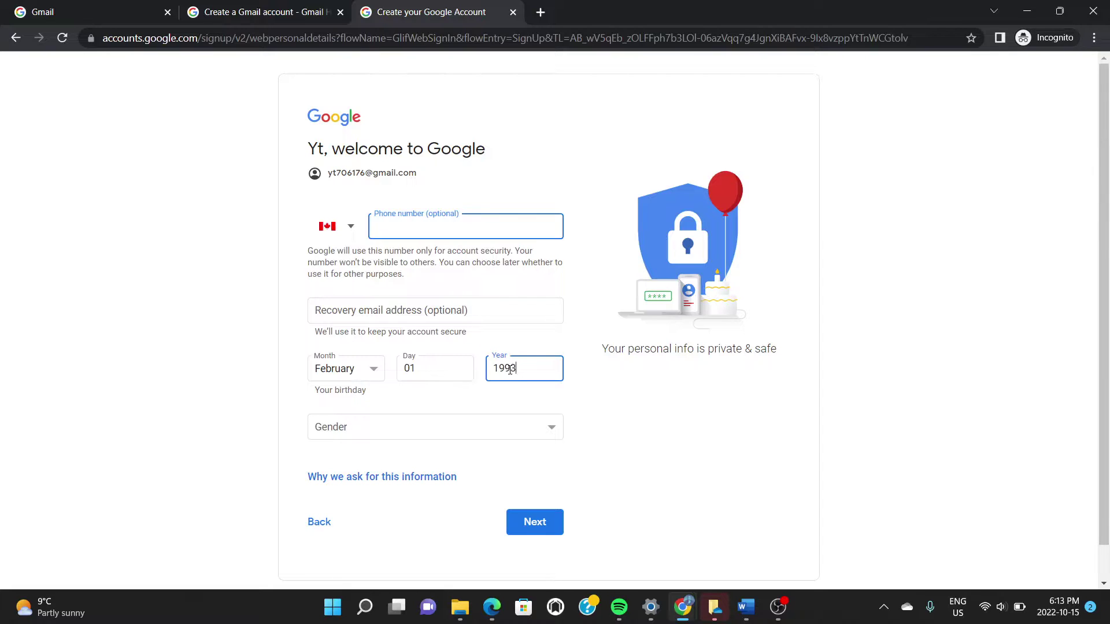
click(561, 434)
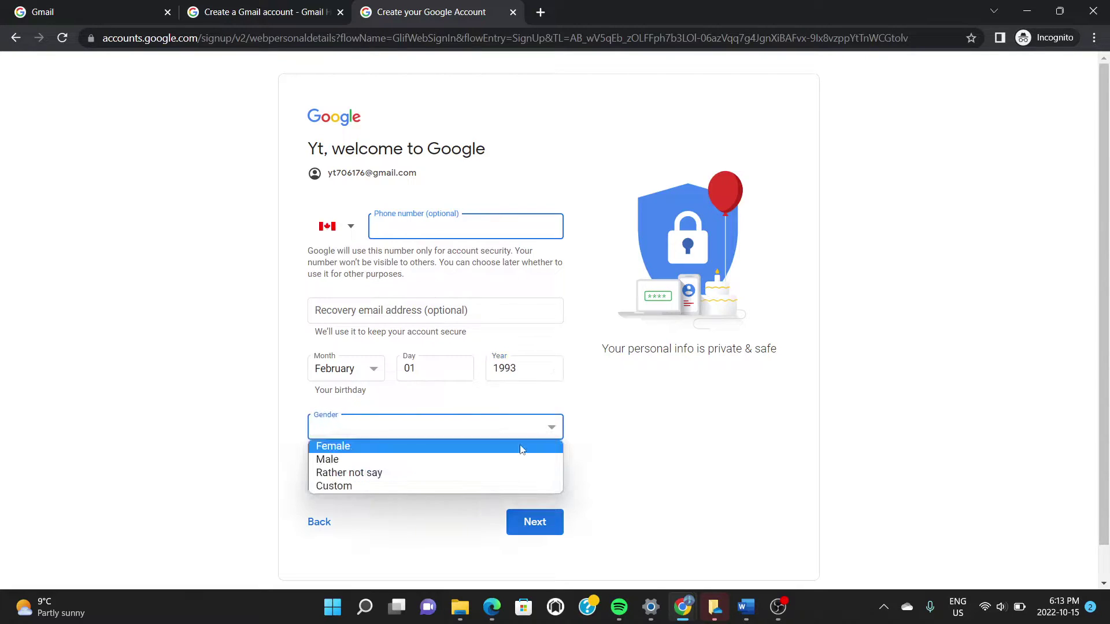
click(480, 462)
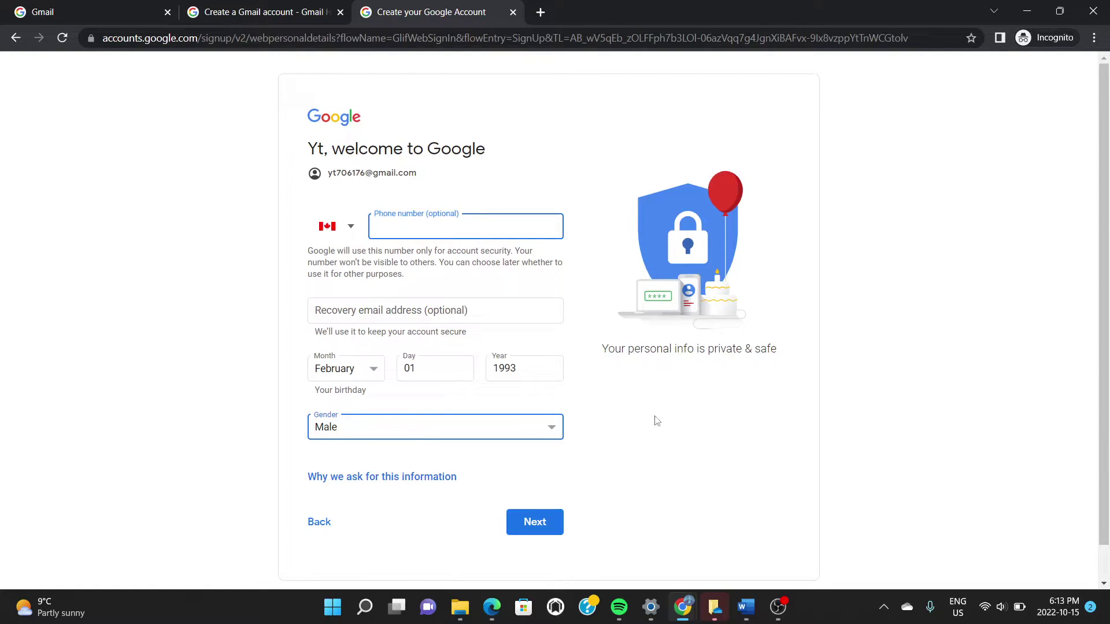
Search the web for "temporary phone number" in a new browser tab and look through the results
mouse_move(681, 606)
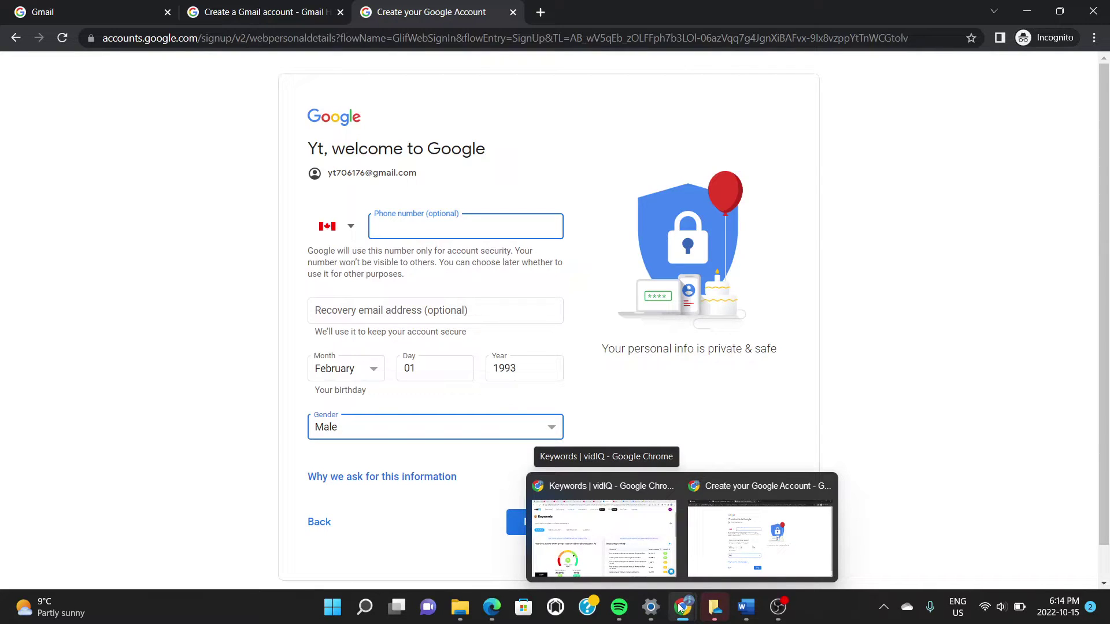
click(541, 12)
text(te)
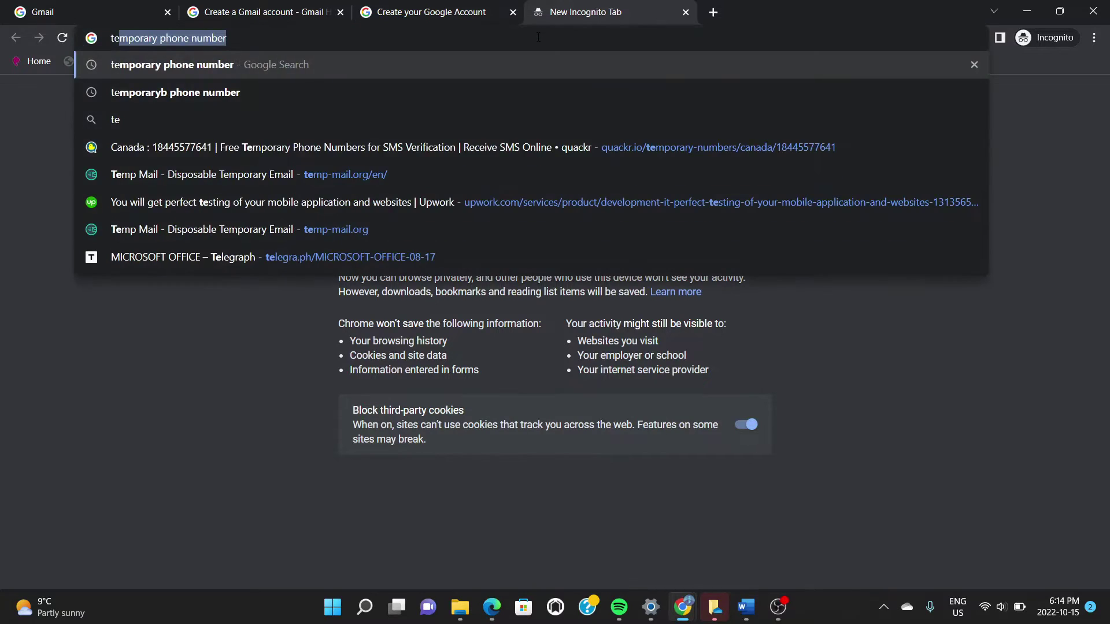
key(Return)
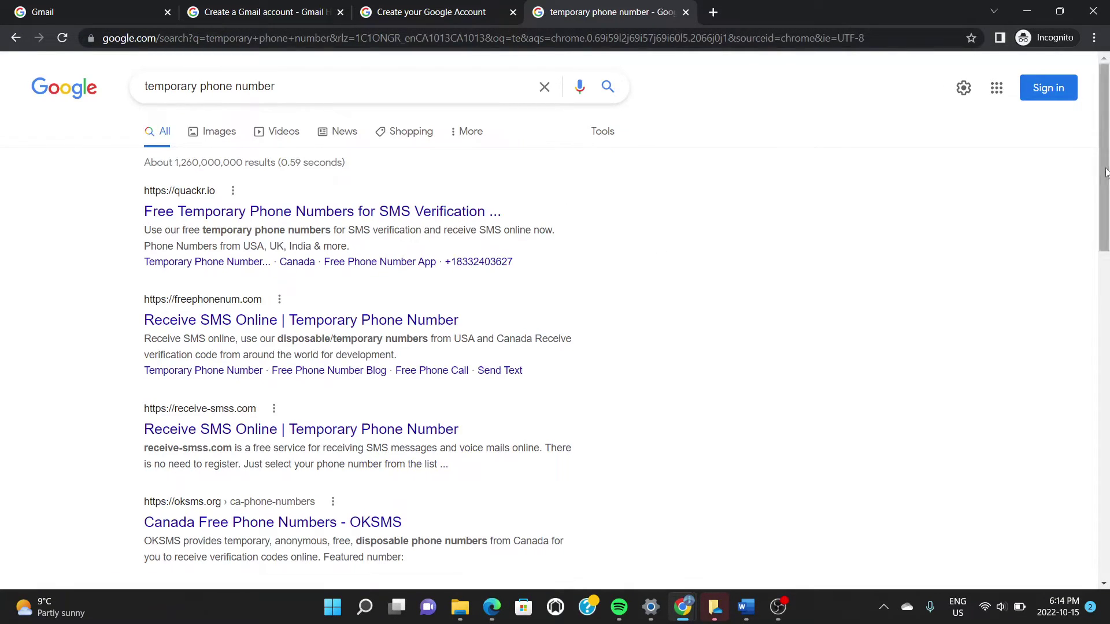
scroll(1107, 215, down, 2)
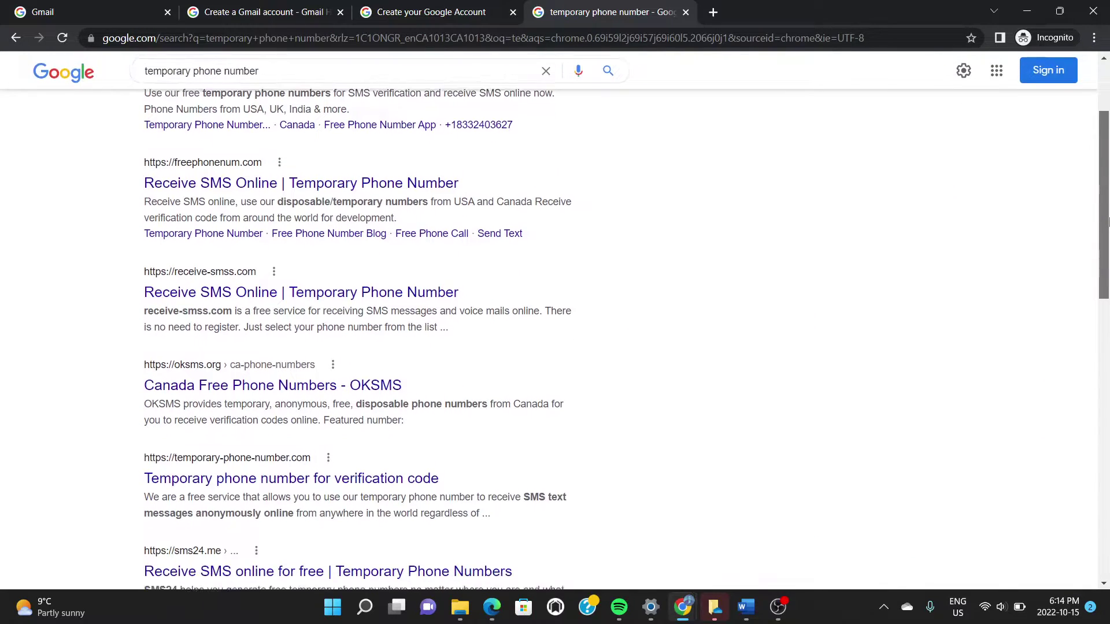
Open the receive-smss.com site from the search results, open its first Canadian phone number, and dismiss the ad
drag(1107, 215, 1108, 222)
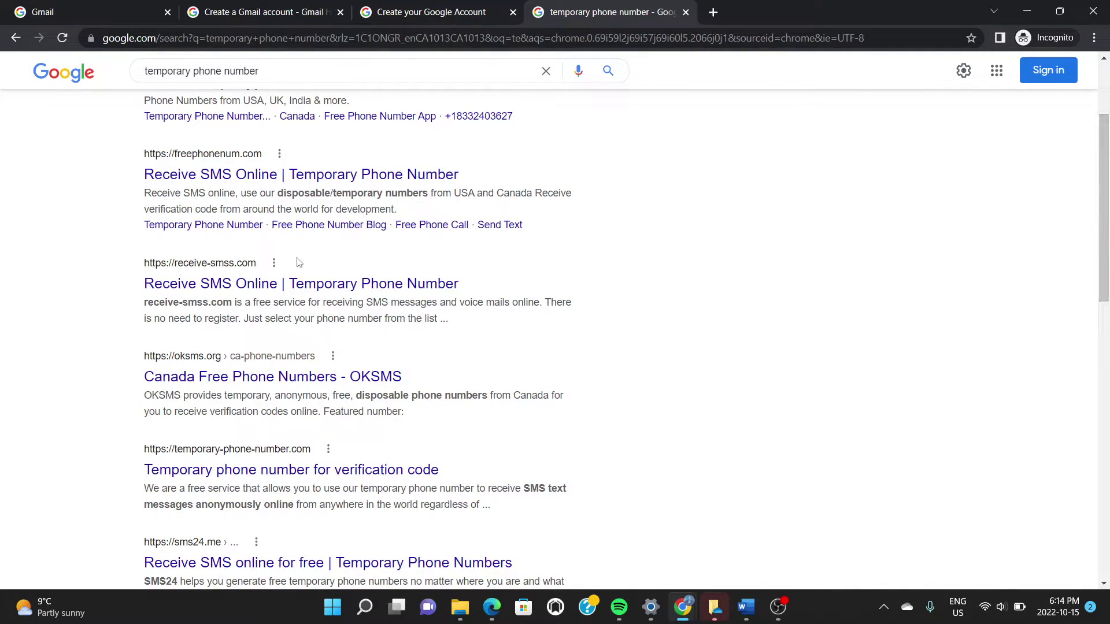
click(251, 287)
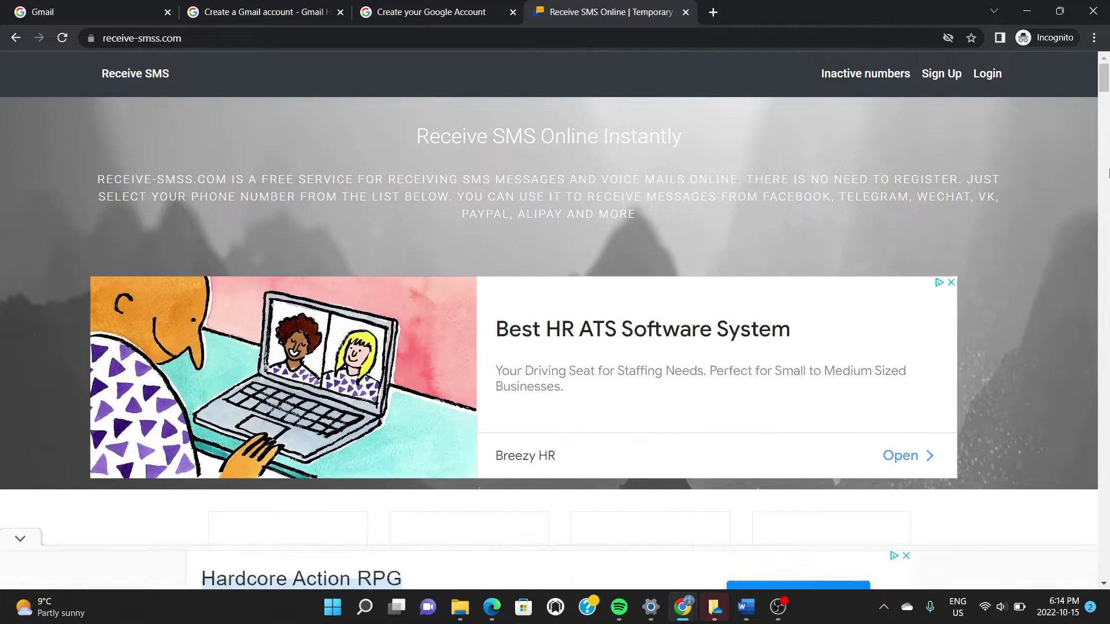
drag(1107, 90, 1105, 105)
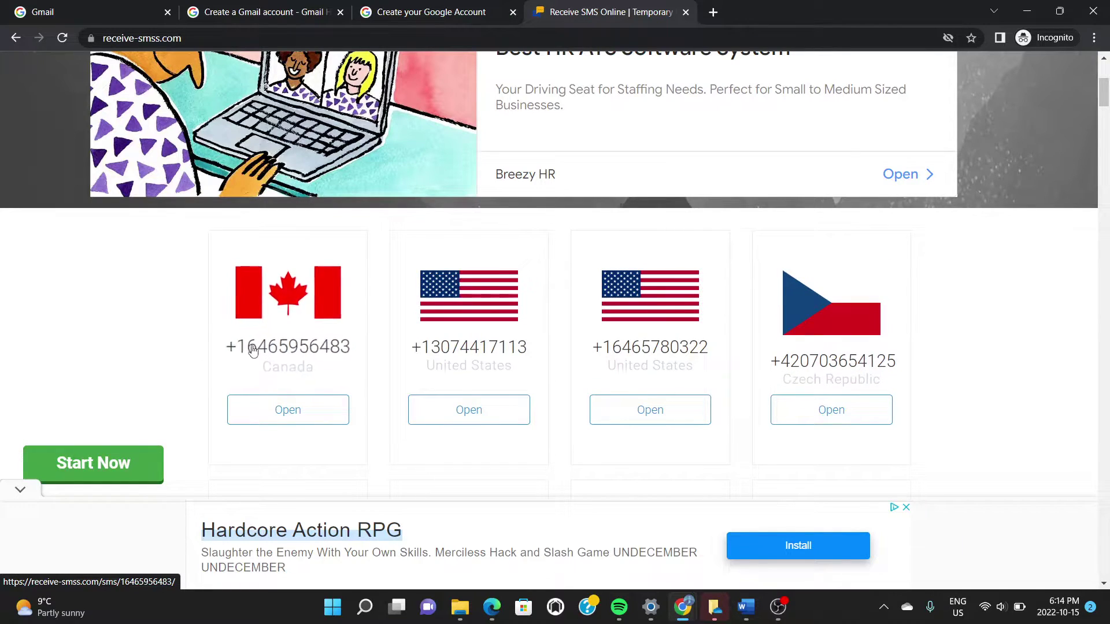
click(294, 310)
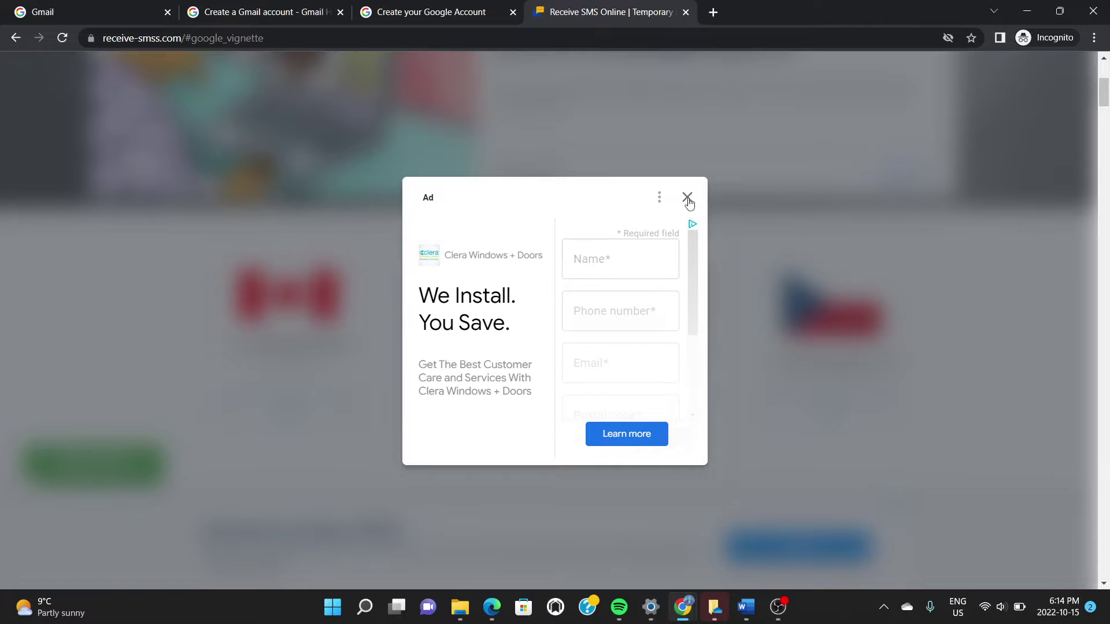
click(687, 198)
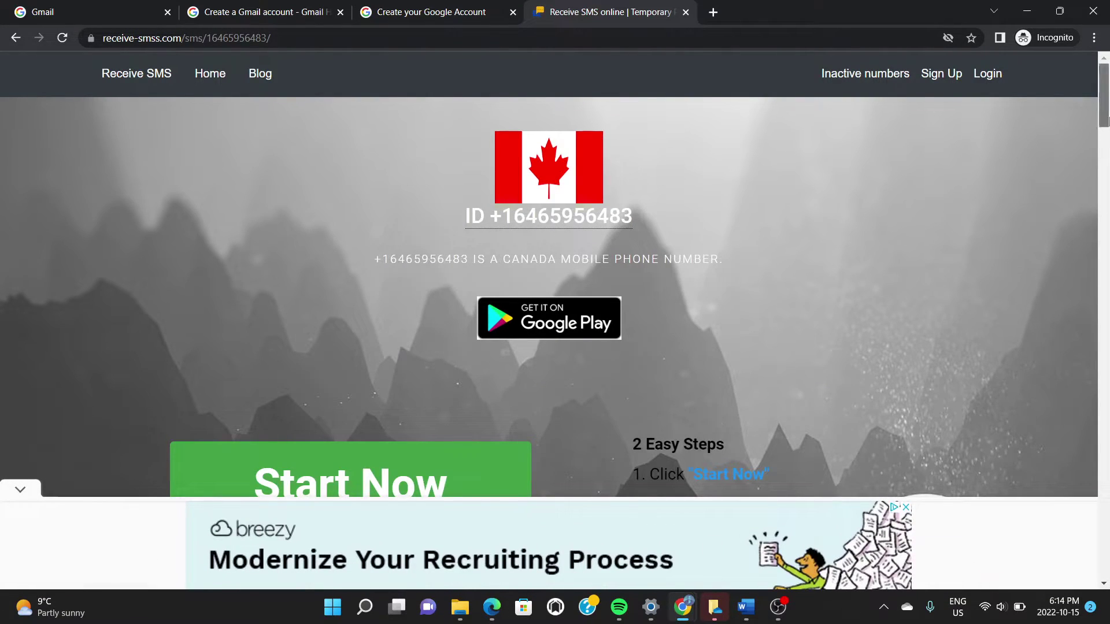
Copy the Canadian temporary phone number and look through the table of messages it has received
click(549, 222)
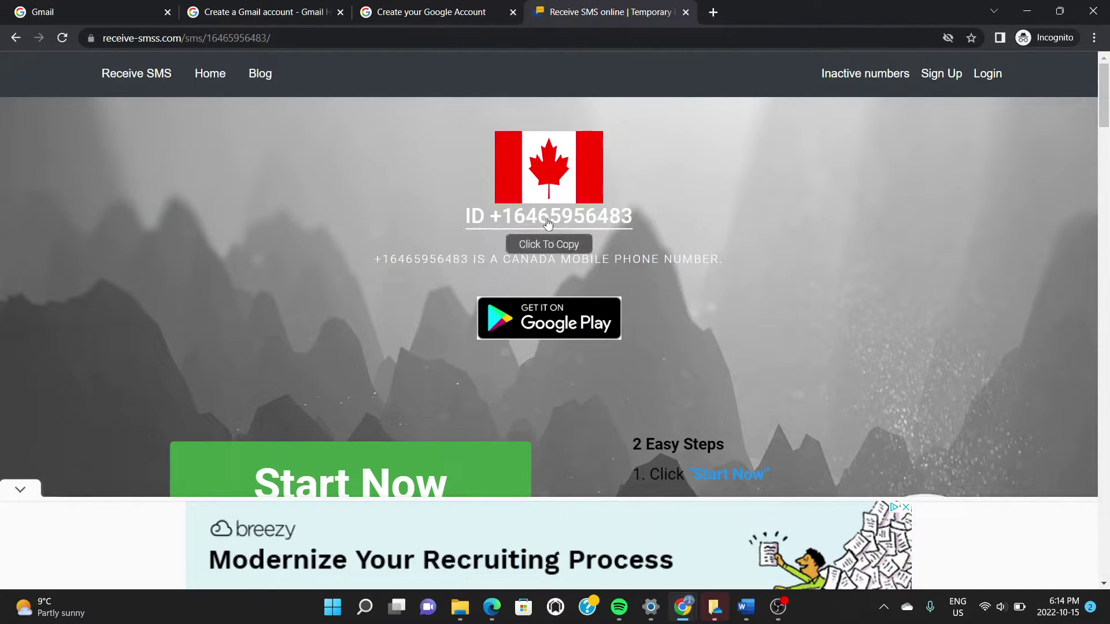
click(549, 223)
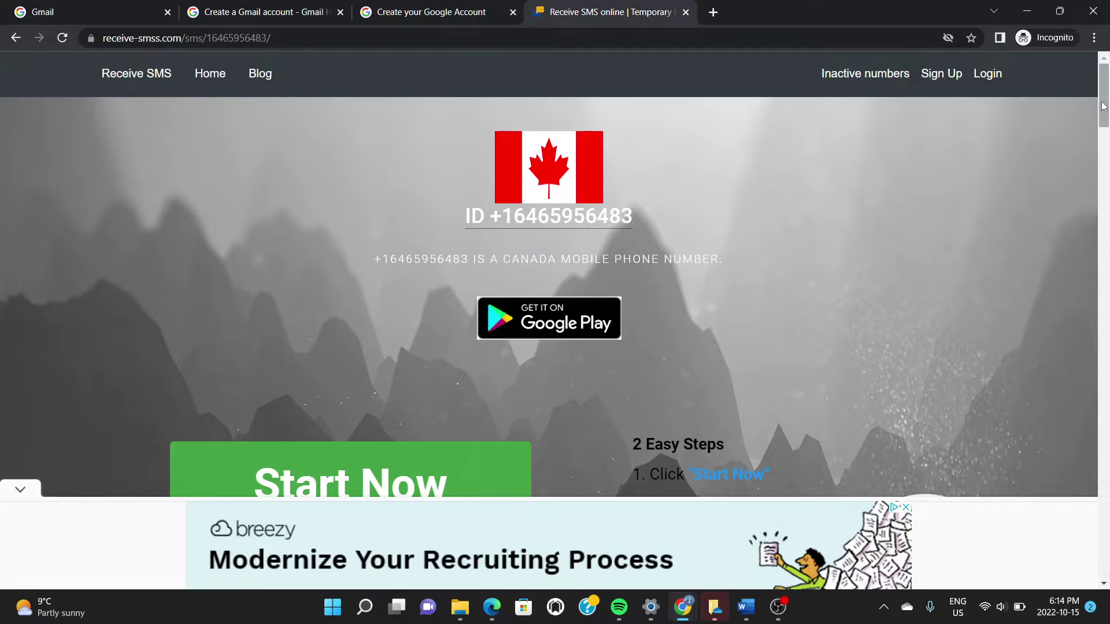
drag(1103, 105, 1108, 202)
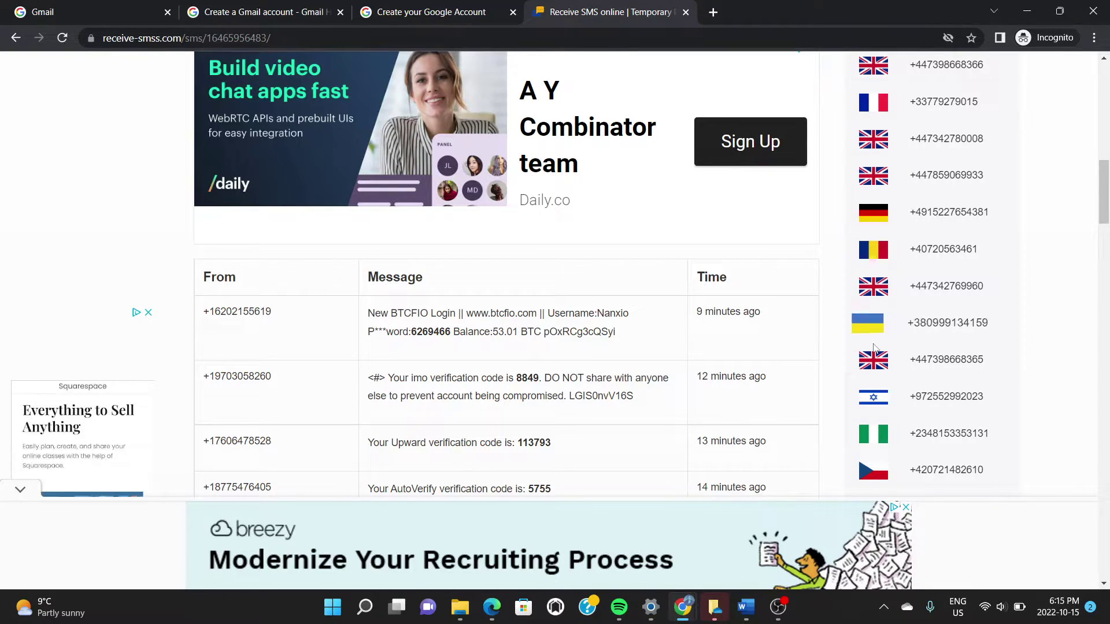
drag(1106, 201, 1107, 121)
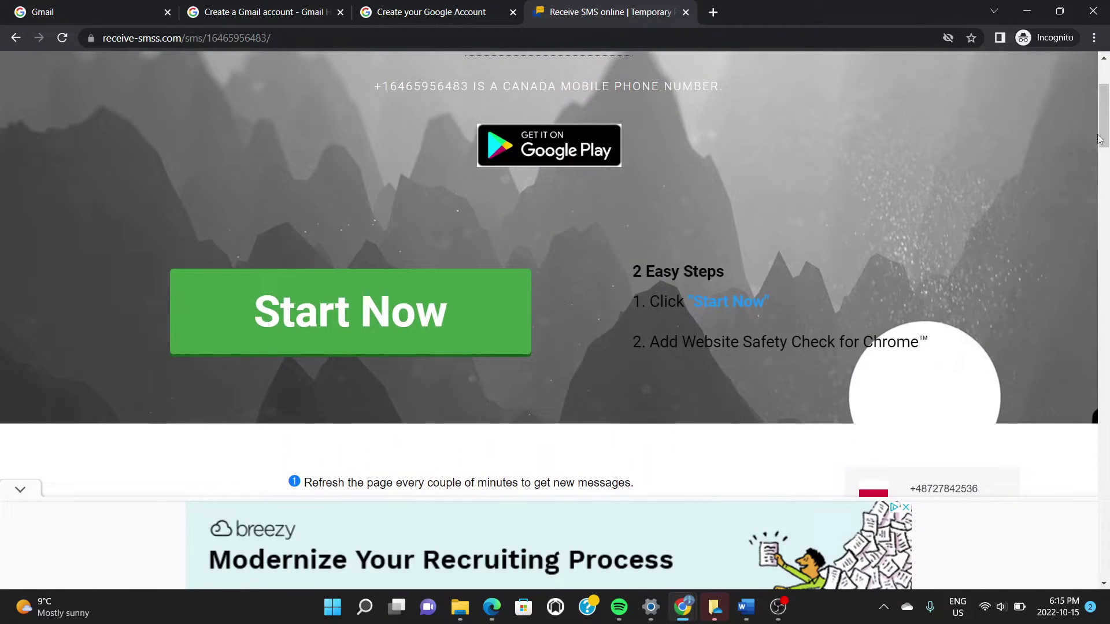
scroll(601, 231, up, 3)
click(601, 225)
click(564, 218)
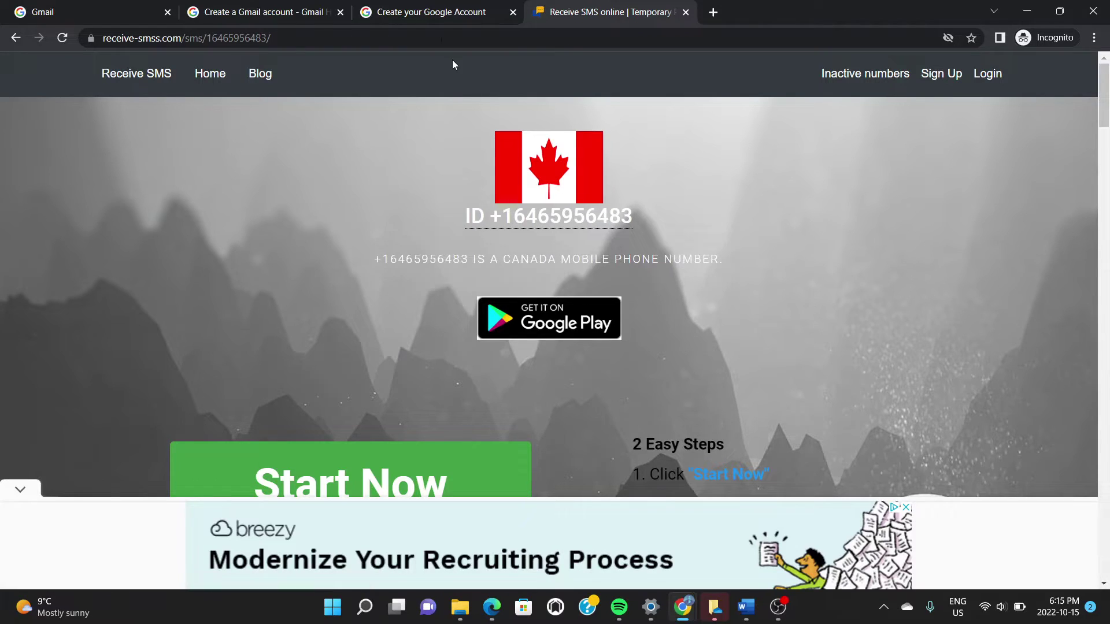
Paste the temporary number into the sign-up form's optional phone field, trim its leading character, continue, and send the verification text message
click(420, 14)
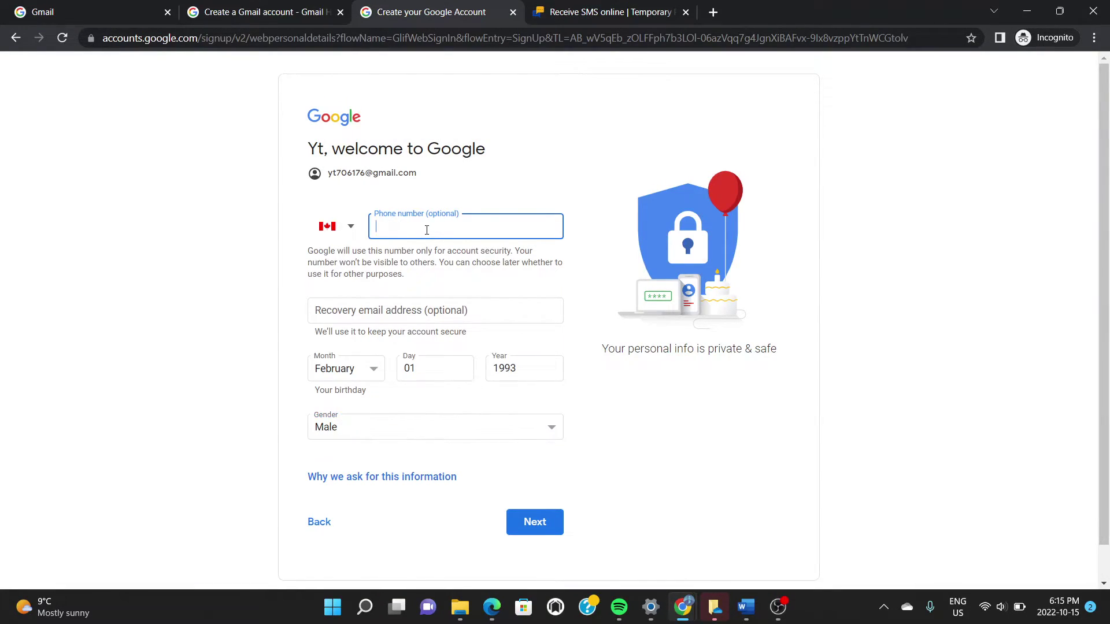
key(ctrl+v)
click(381, 229)
key(BackSpace)
click(532, 522)
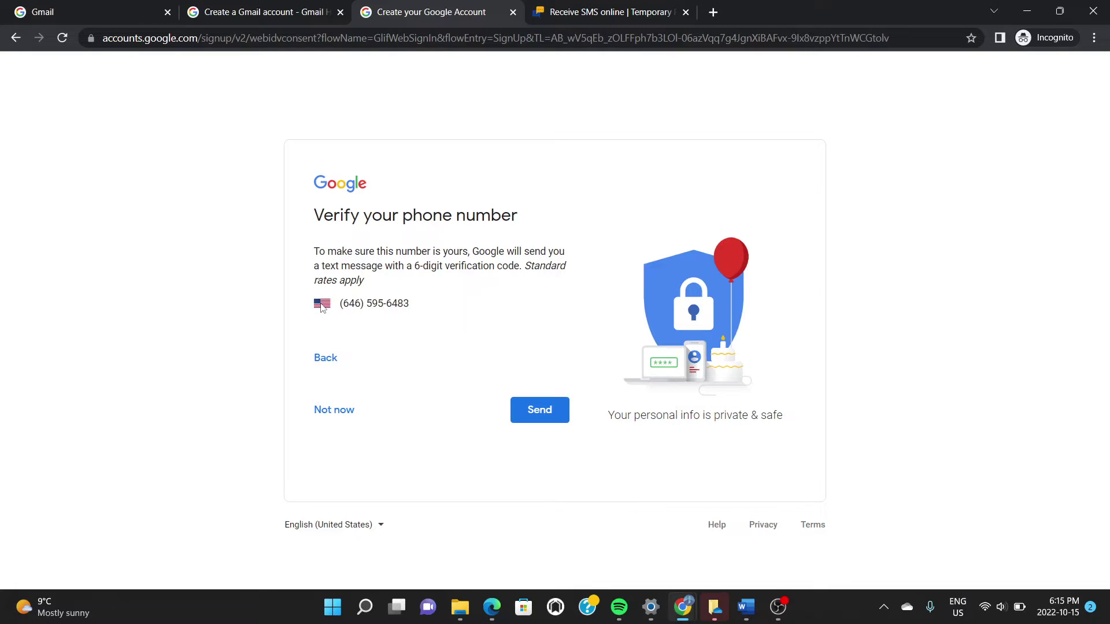
click(537, 415)
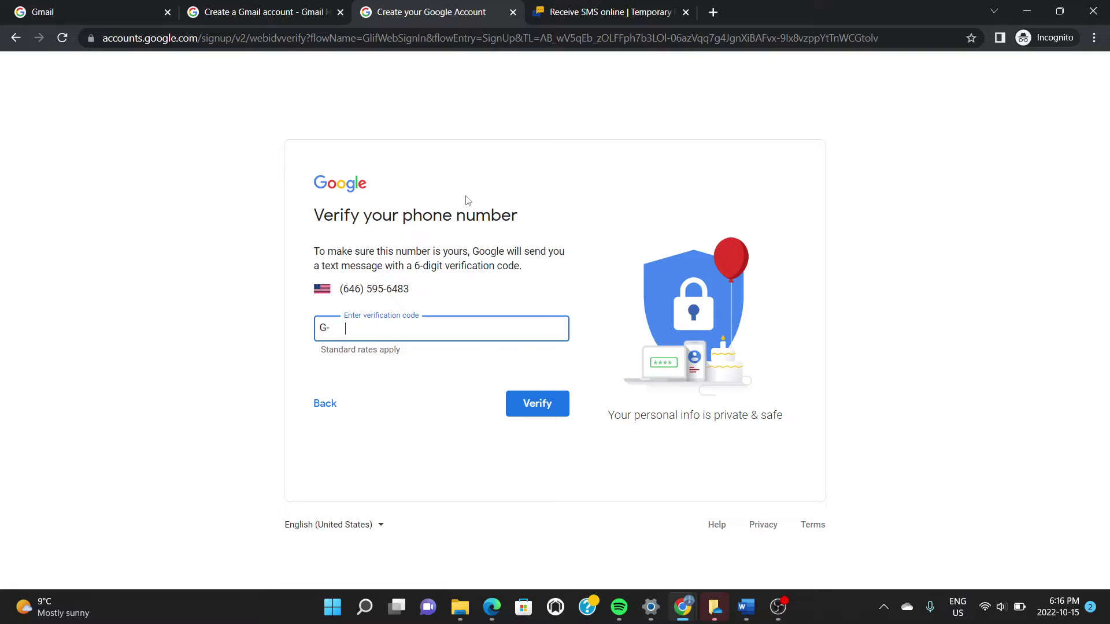
Update the temporary number's messages on the SMS site and copy the digits of the Google verification code
click(572, 13)
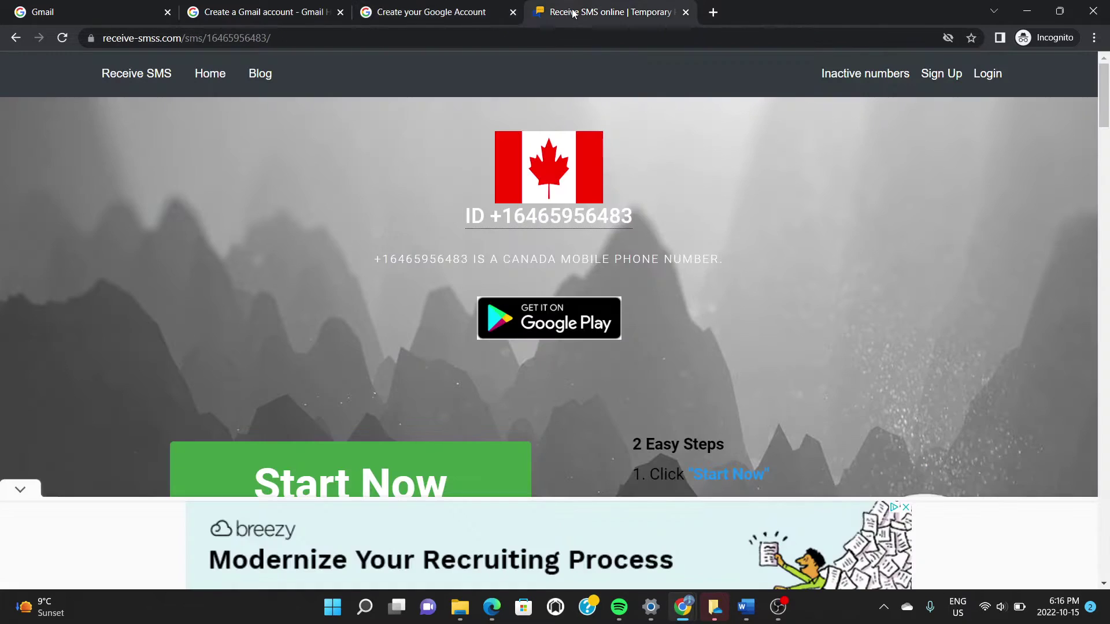
drag(1106, 86, 1106, 180)
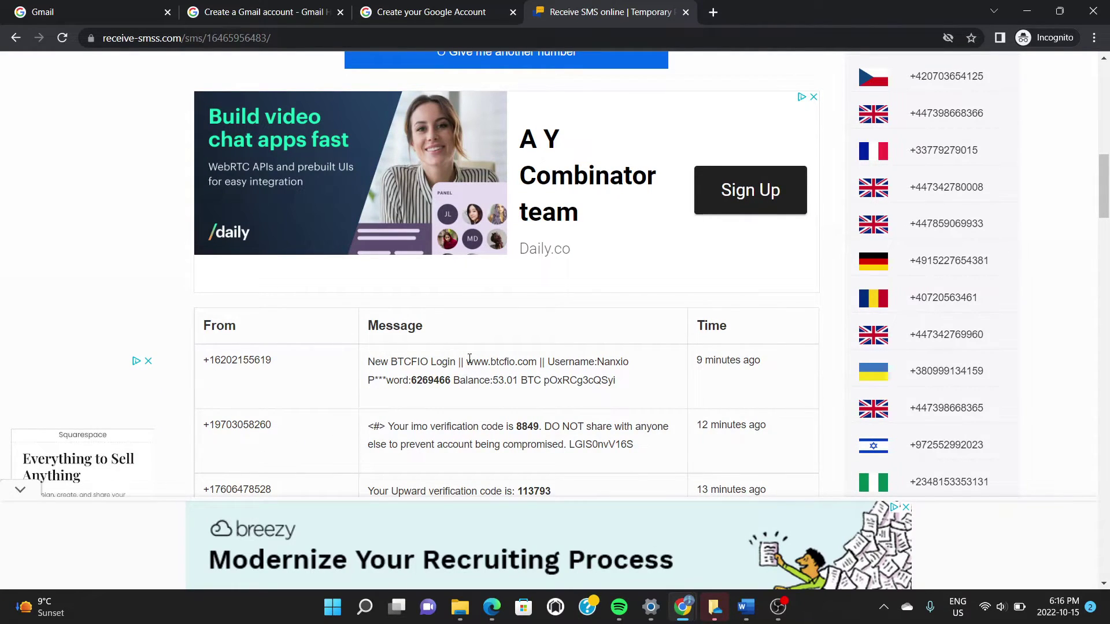
drag(1106, 199, 1107, 173)
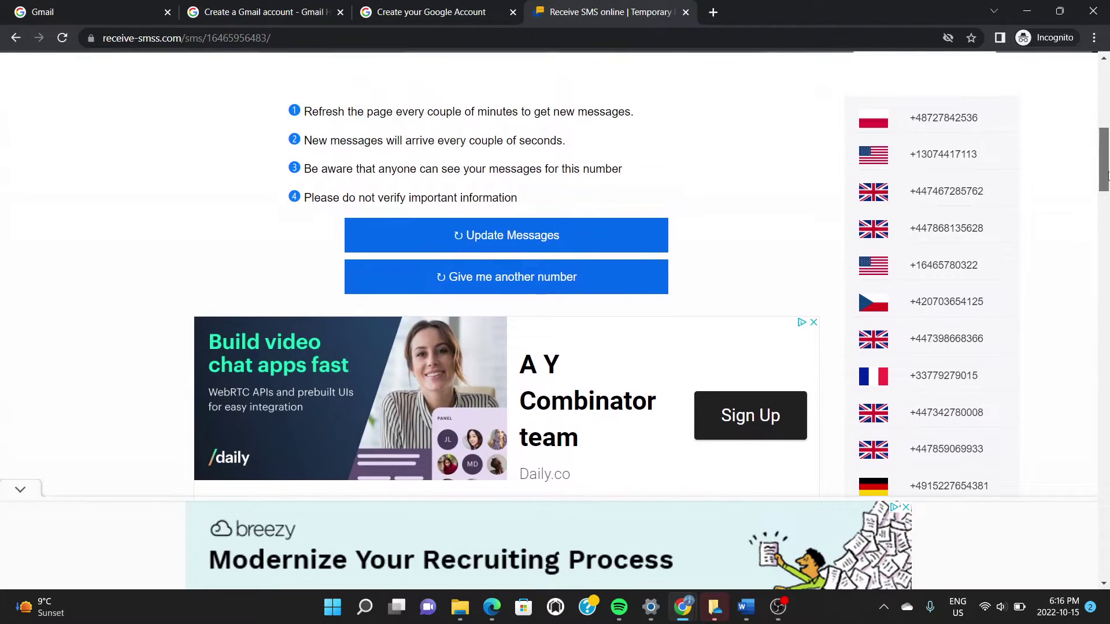
click(502, 234)
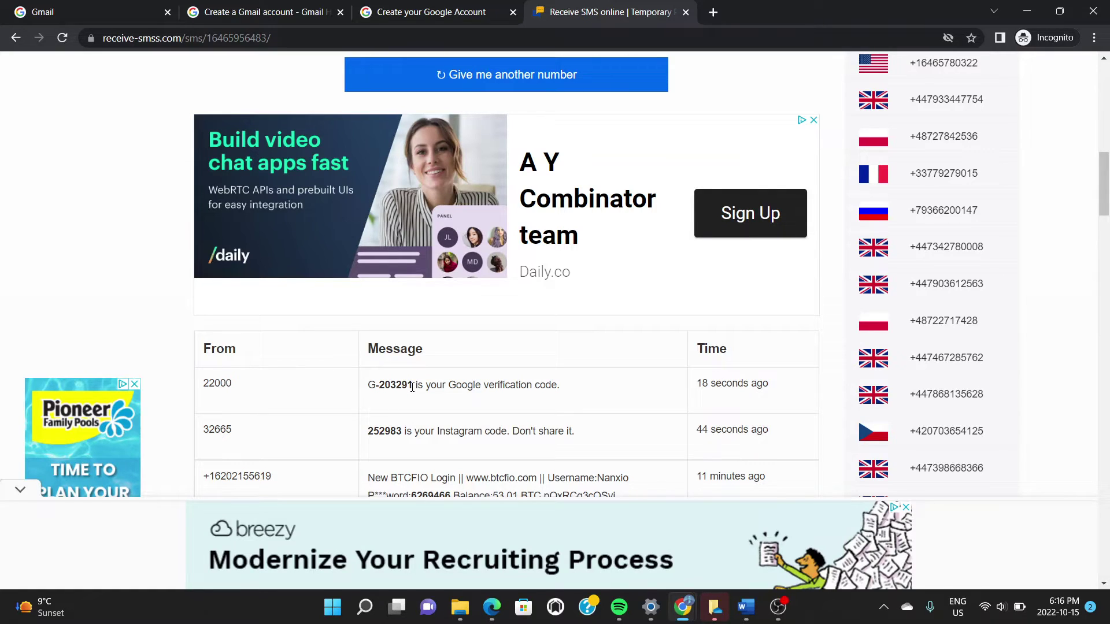
drag(411, 387, 379, 388)
Paste the copied verification code into the Google sign-up form and verify the phone number
click(420, 13)
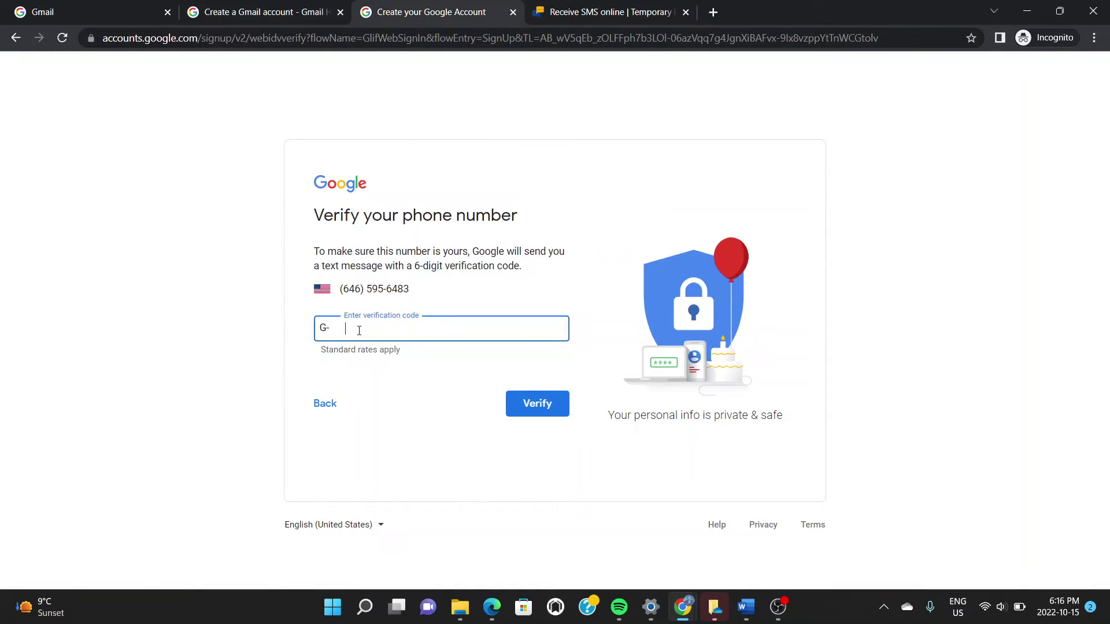
key(ctrl+v)
click(538, 404)
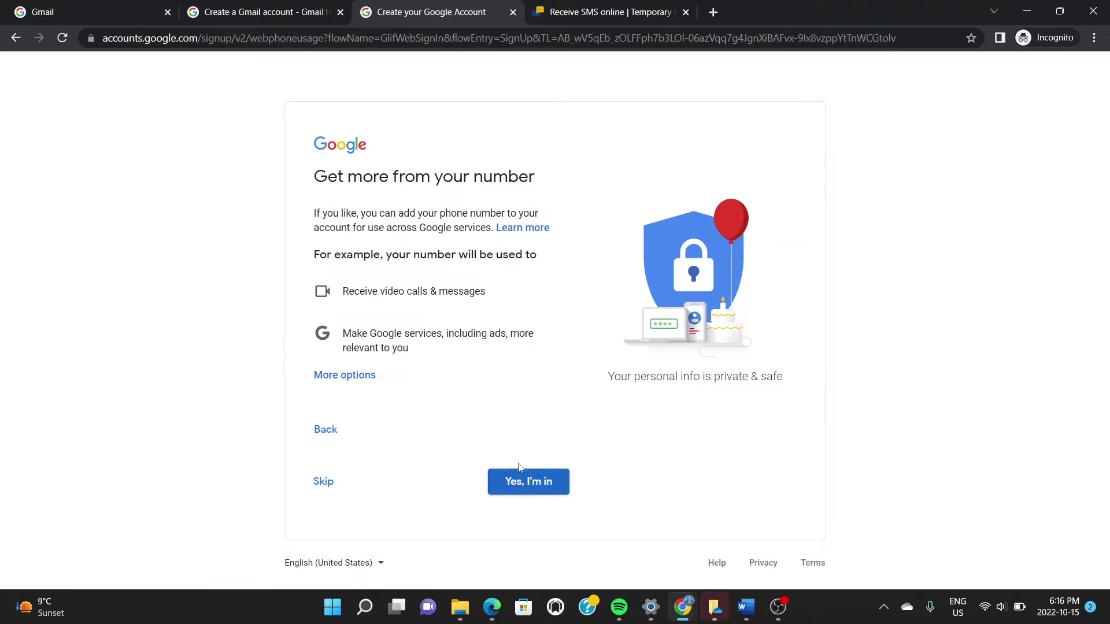
Accept using the phone number across Google services and agree to the Privacy and Terms to create the account
click(516, 483)
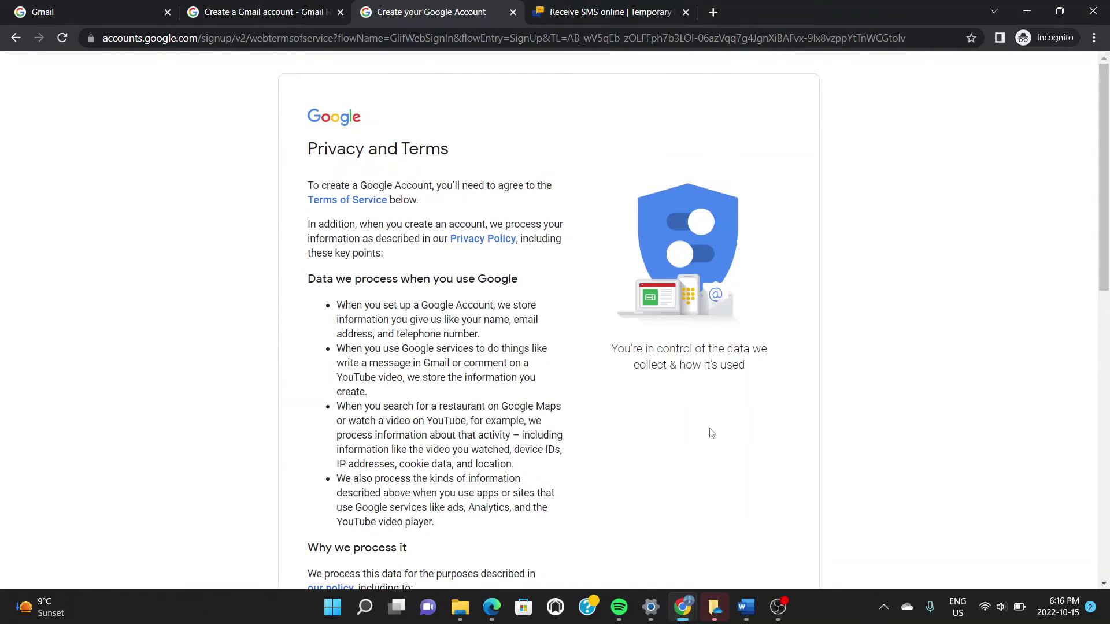
drag(1104, 243, 1107, 529)
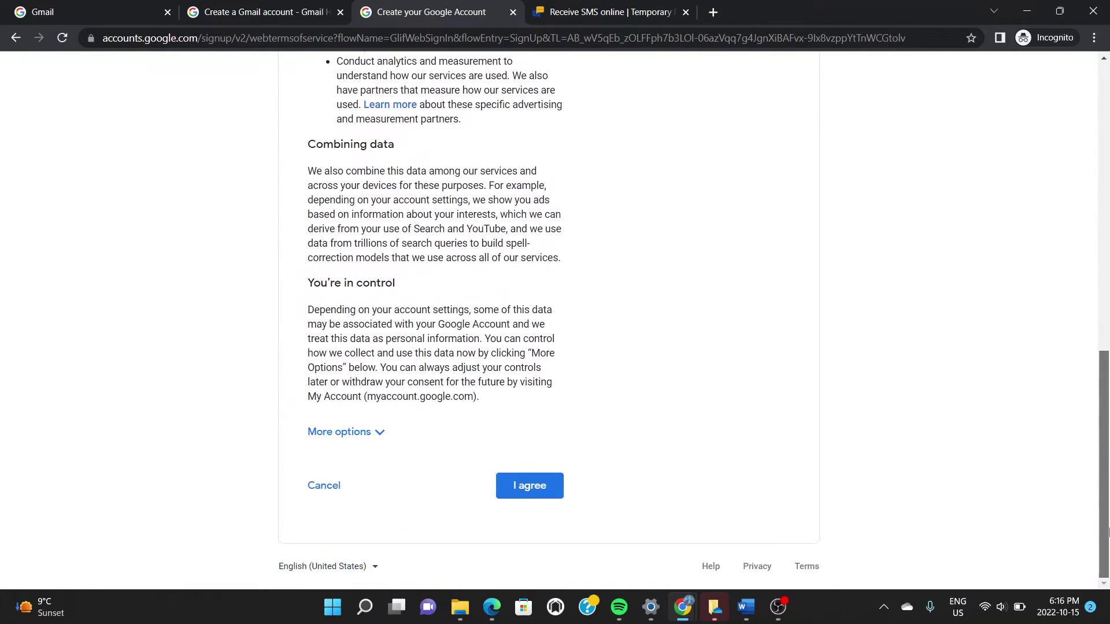
click(530, 487)
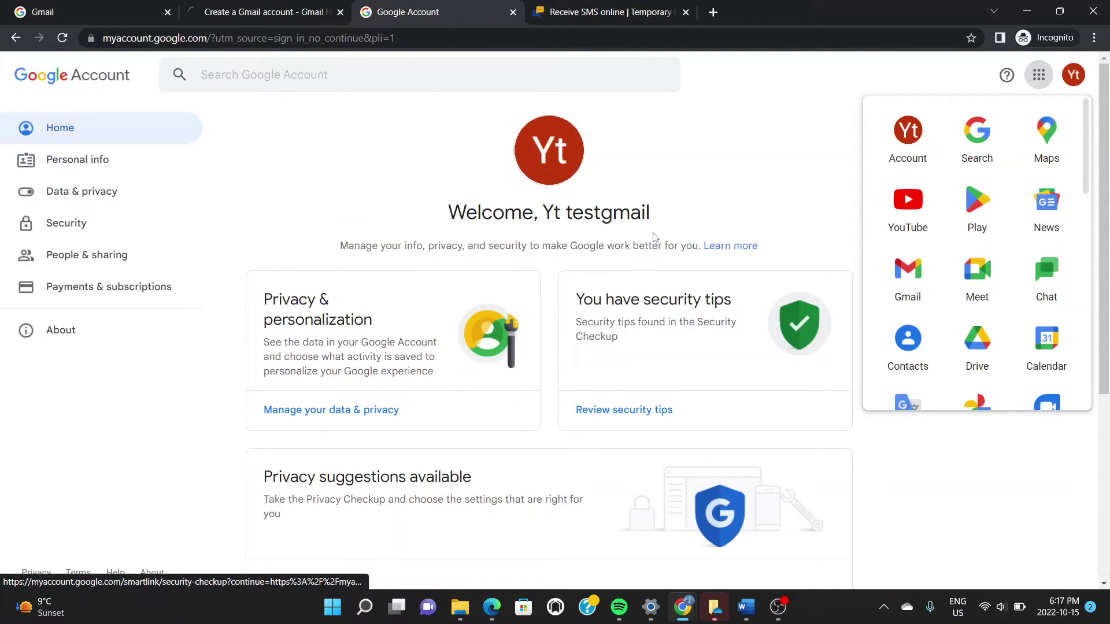
Close the Google apps list, show the new account's profile details, and open its Google Account management page
click(696, 156)
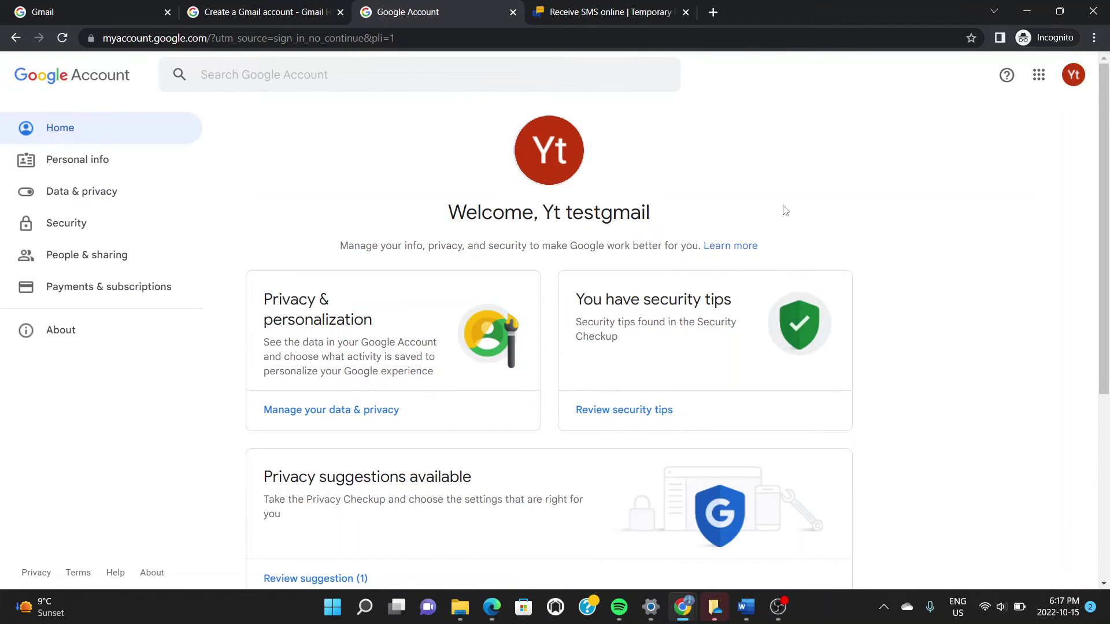
click(1073, 83)
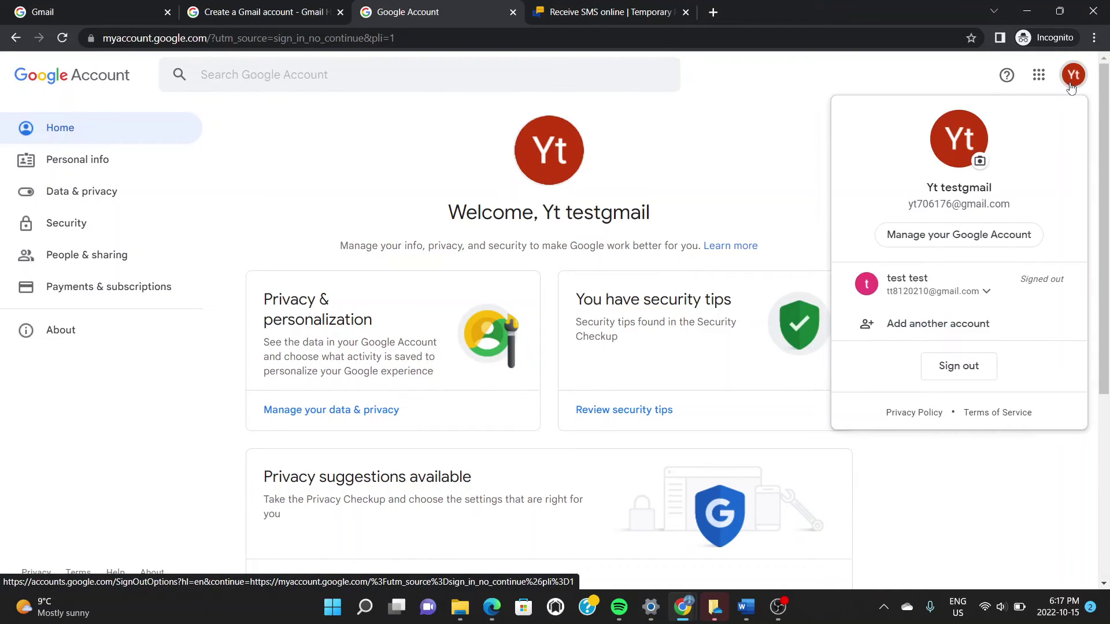
click(971, 237)
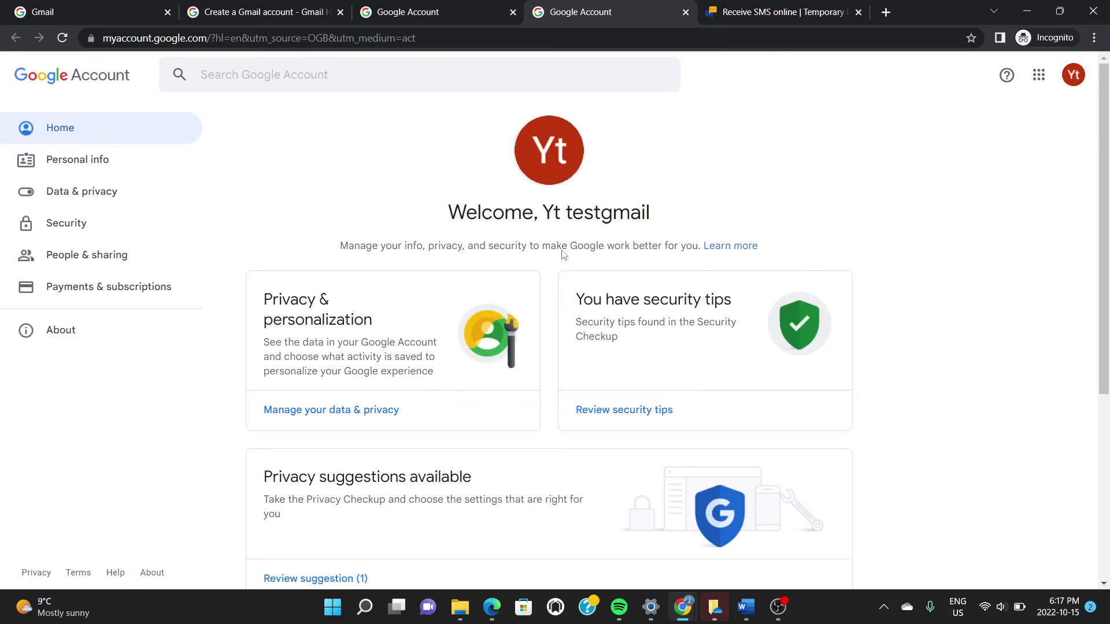
Look over the account profile and the list of Google apps available to the new account
click(1073, 75)
click(1037, 84)
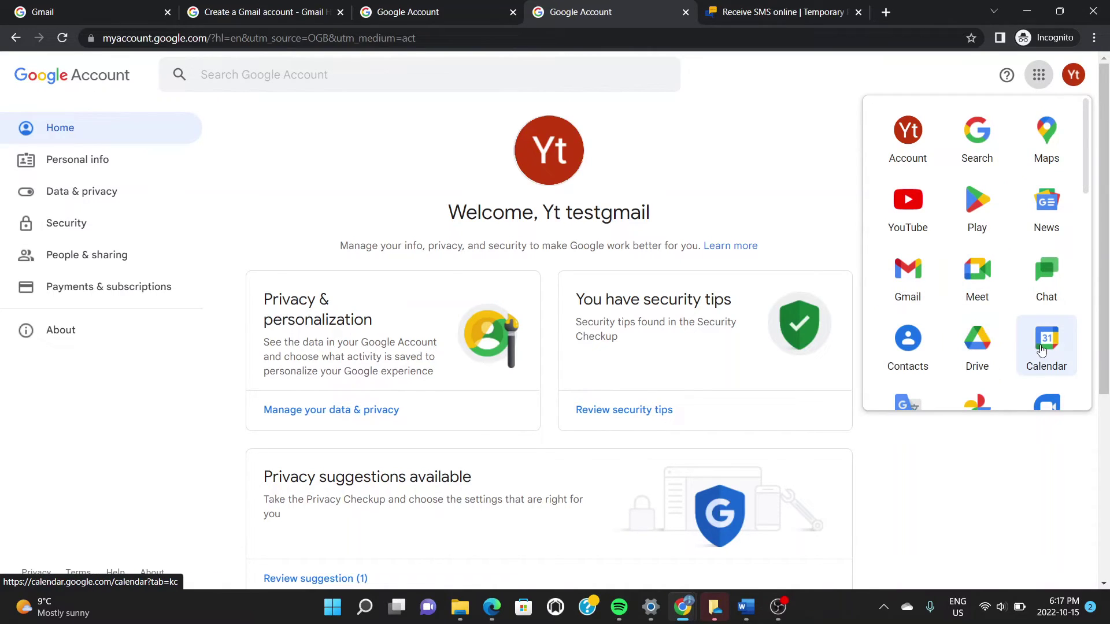
mouse_move(1086, 184)
mouse_down()
mouse_move(1086, 339)
mouse_move(1087, 168)
mouse_up()
click(789, 143)
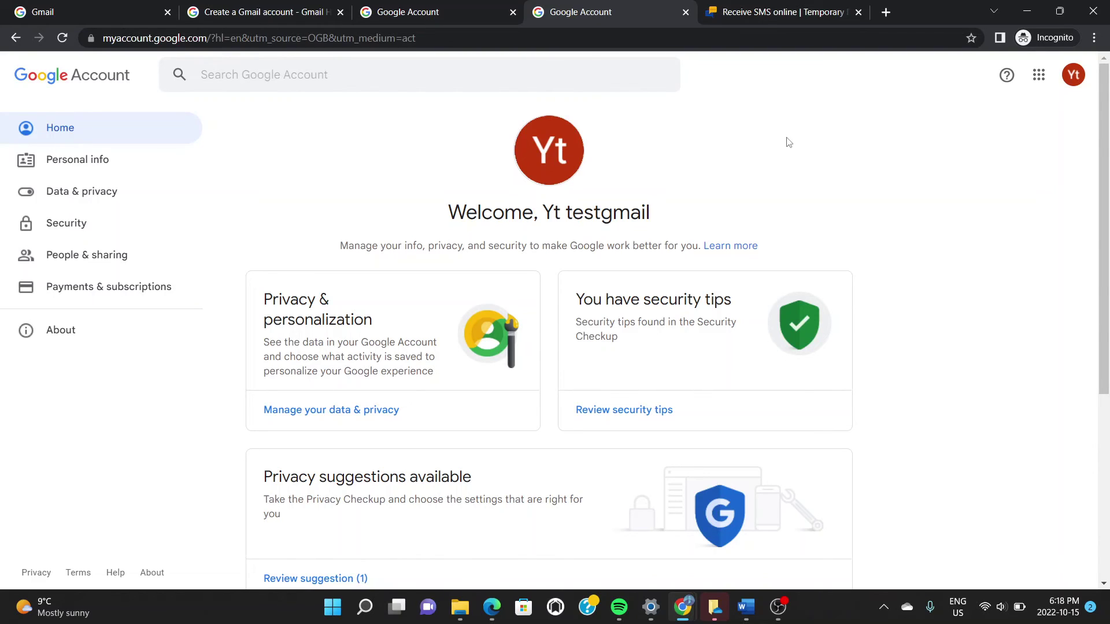
mouse_move(1106, 189)
mouse_down()
mouse_move(1107, 363)
mouse_move(1106, 178)
mouse_up()
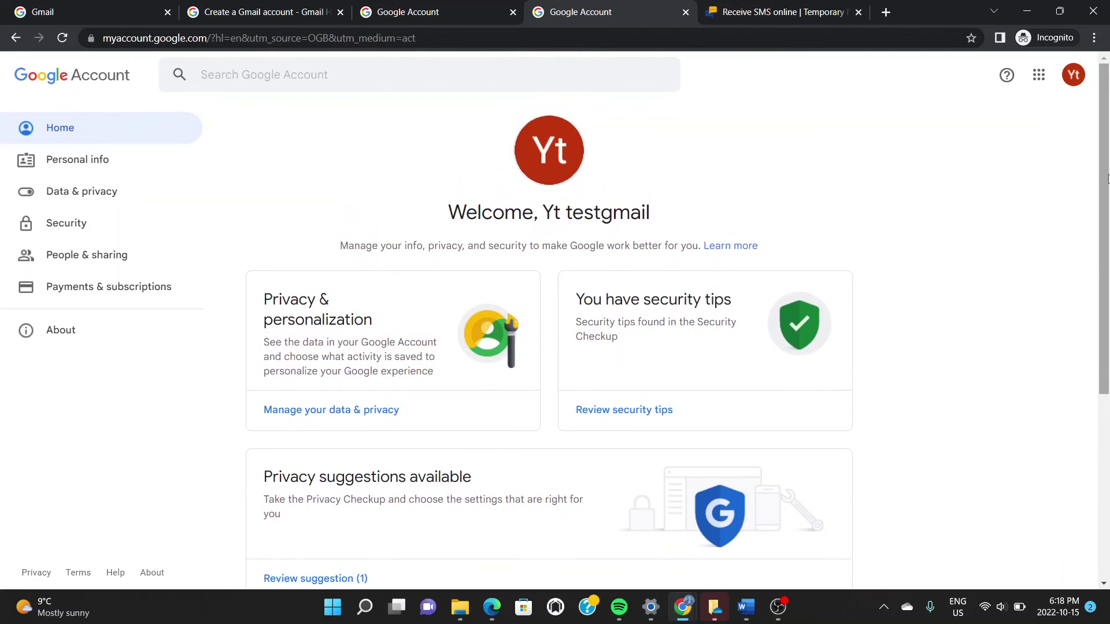